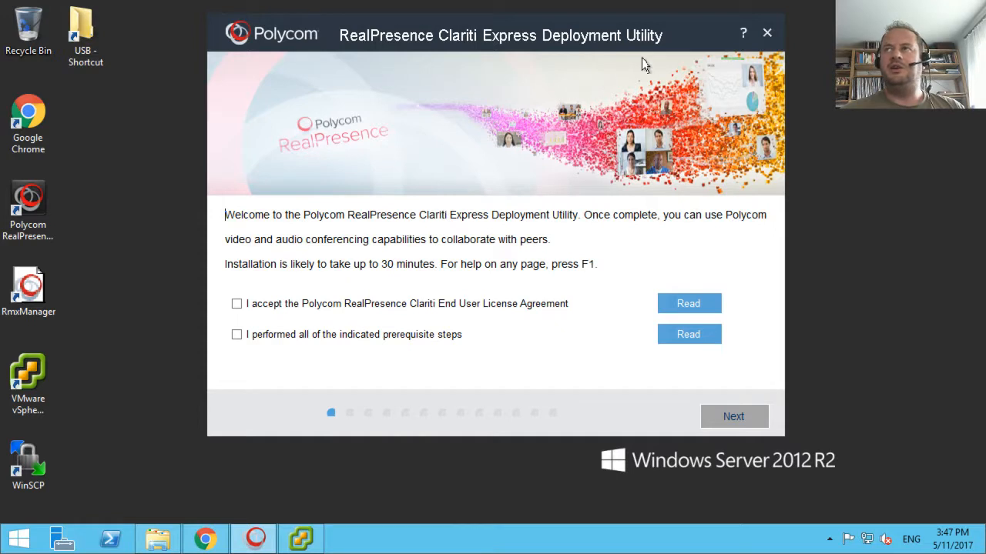
{"action": "left_click_drag", "start_coordinate": [634, 35], "coordinate": [640, 51]}
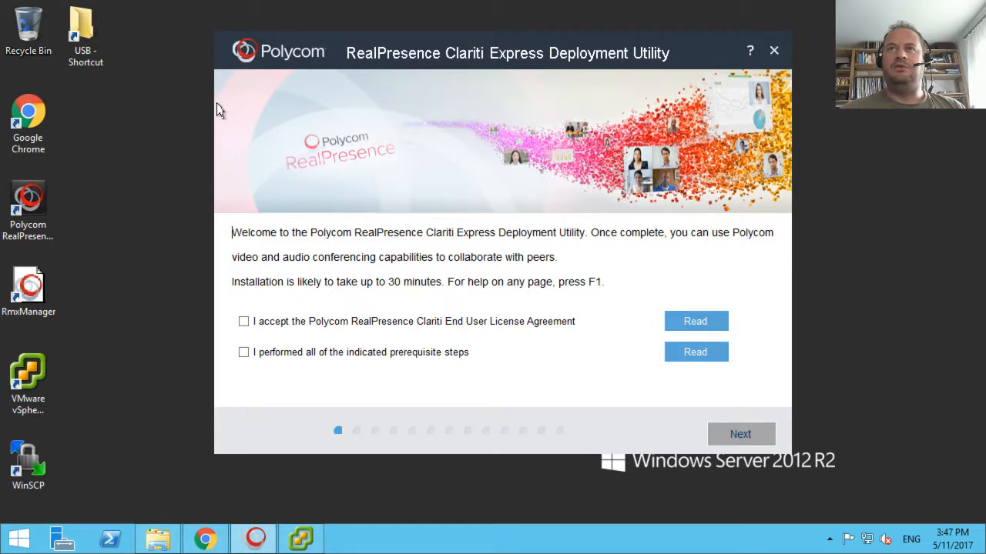
{"action": "left_click", "coordinate": [163, 231]}
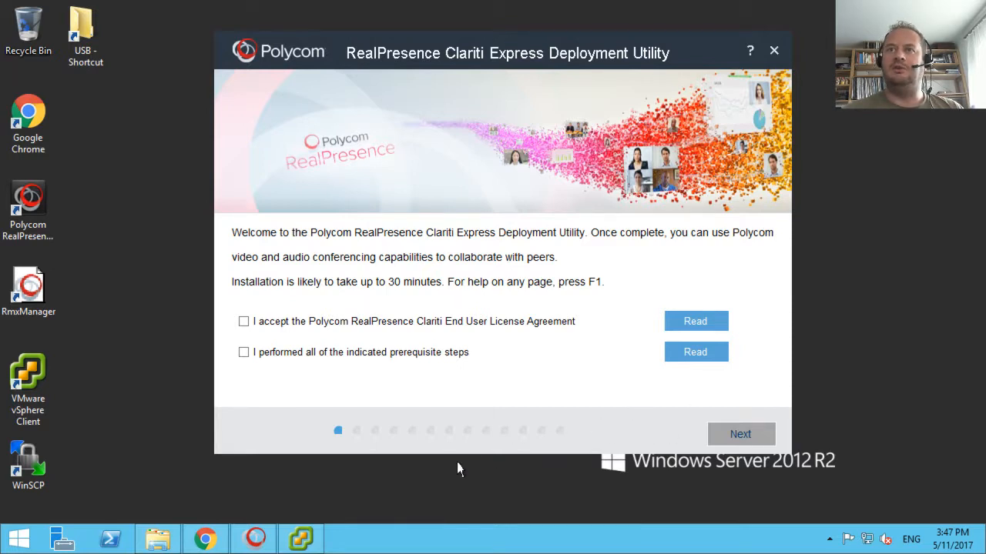
- Switch to Chrome and view the RealPresence Clariti product page and its web address in the RealPresence Licensing Center
{"action": "mouse_move", "coordinate": [207, 543]}
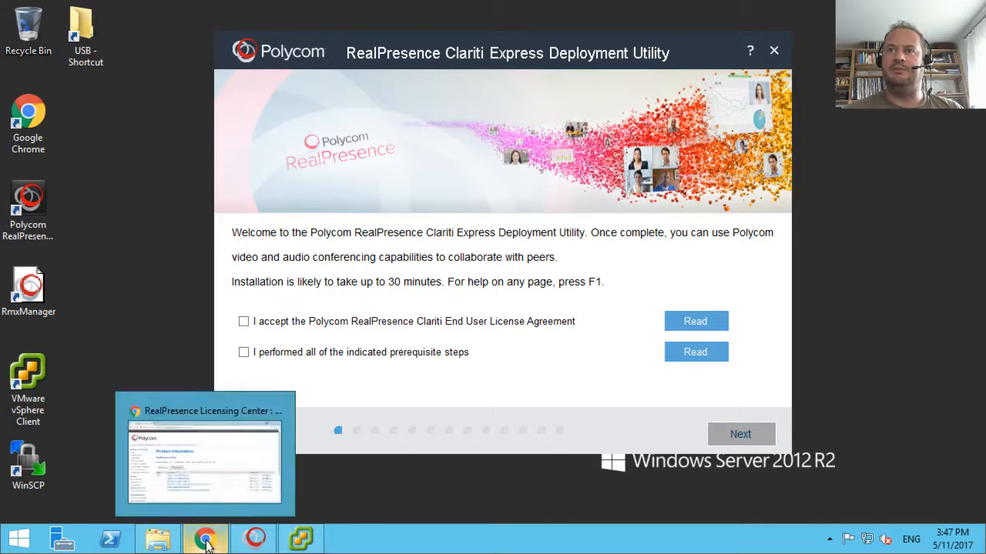
{"action": "left_click", "coordinate": [209, 498]}
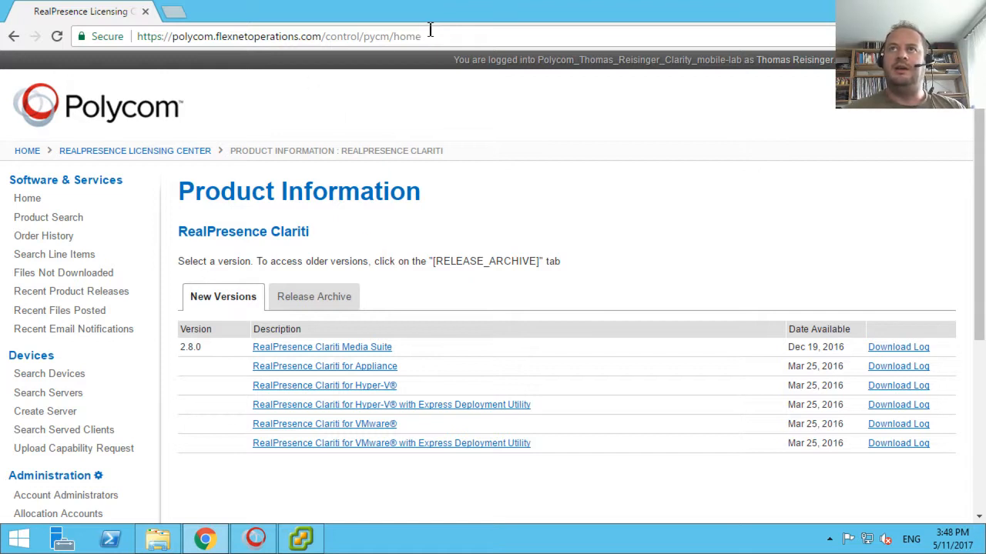
{"action": "left_click_drag", "start_coordinate": [451, 37], "coordinate": [85, 39]}
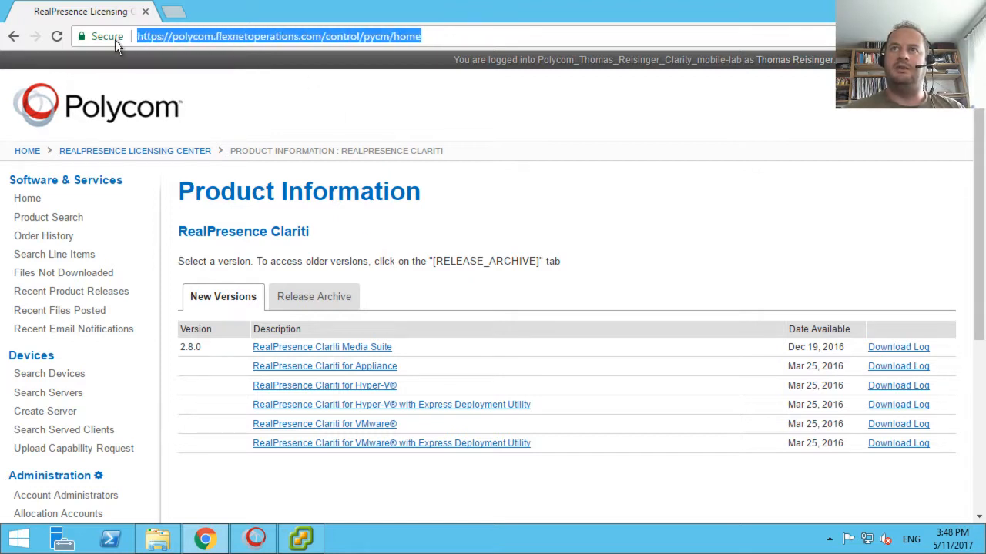
{"action": "left_click", "coordinate": [422, 225]}
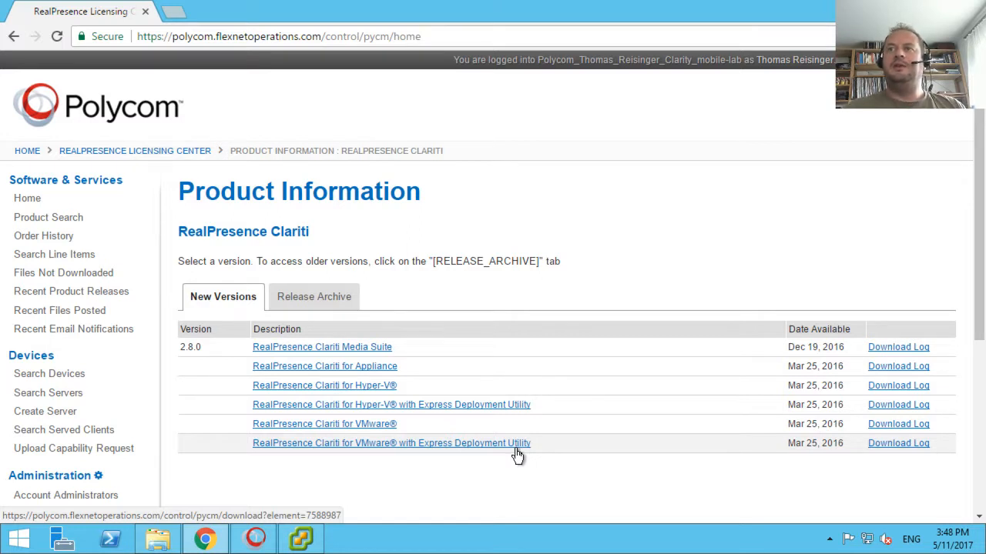
- Open the download files for RealPresence Clariti for VMware with Express Deployment Utility, agreeing to the export agreement
{"action": "left_click", "coordinate": [380, 451]}
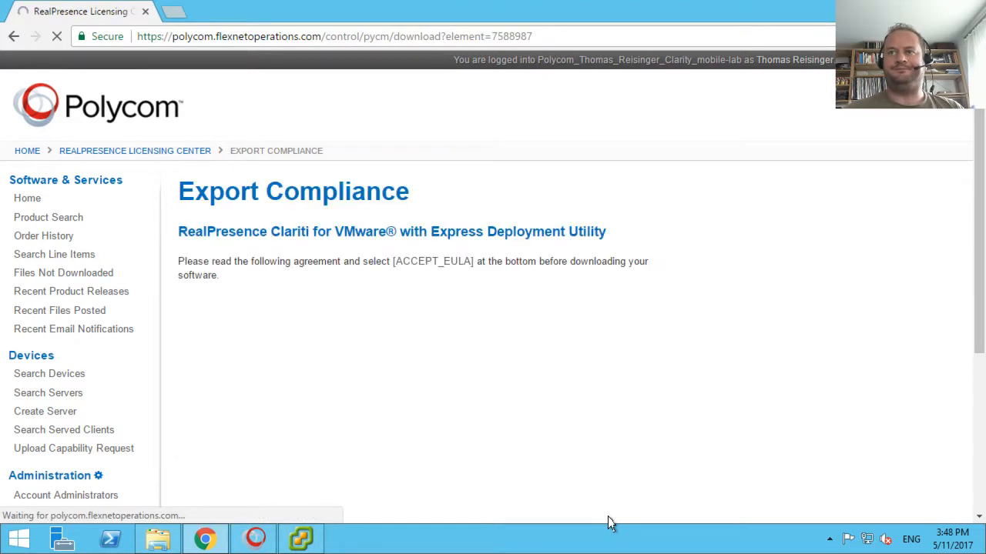
{"action": "scroll", "coordinate": [501, 422], "scroll_direction": "down", "scroll_amount": 2}
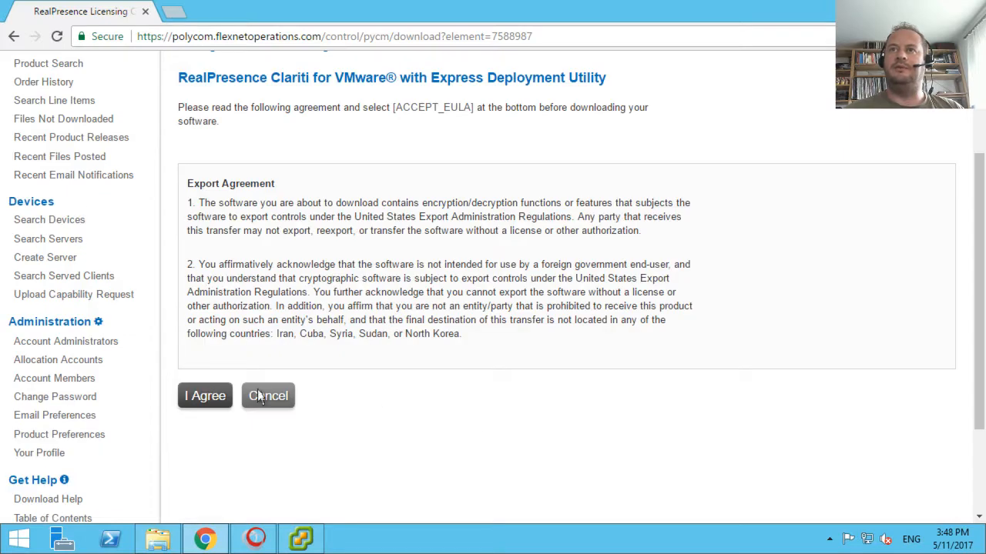
{"action": "left_click", "coordinate": [220, 403]}
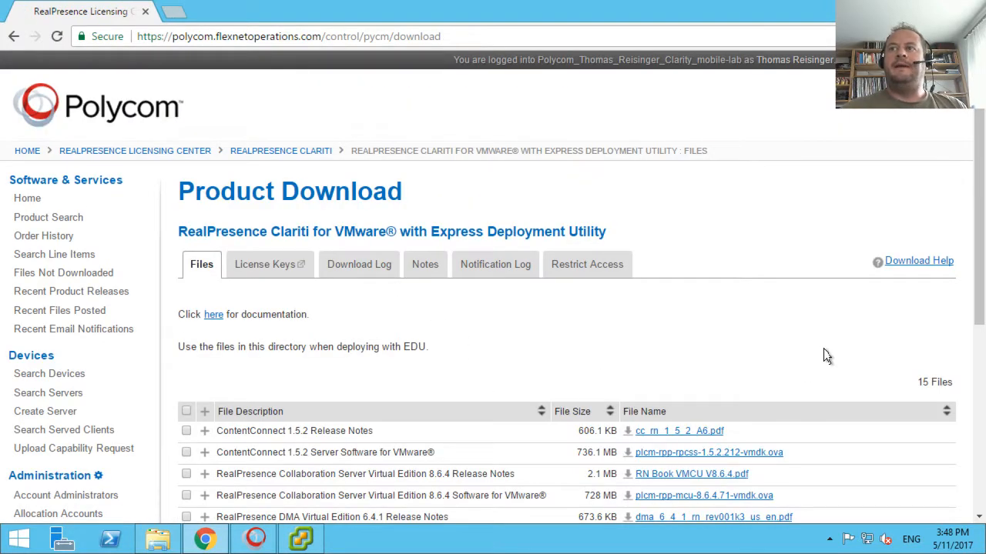
{"action": "left_click_drag", "start_coordinate": [976, 140], "coordinate": [959, 288]}
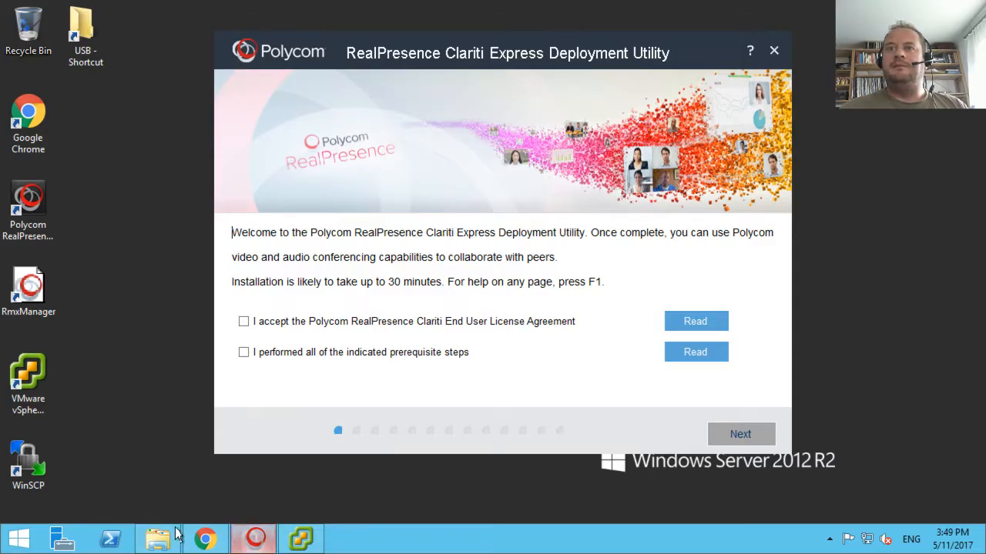
- Switch to File Explorer and examine the EDU 3.0 folder with full file names, including the options for ExpressDeploymentUtility_3.0.0
{"action": "left_click", "coordinate": [162, 539]}
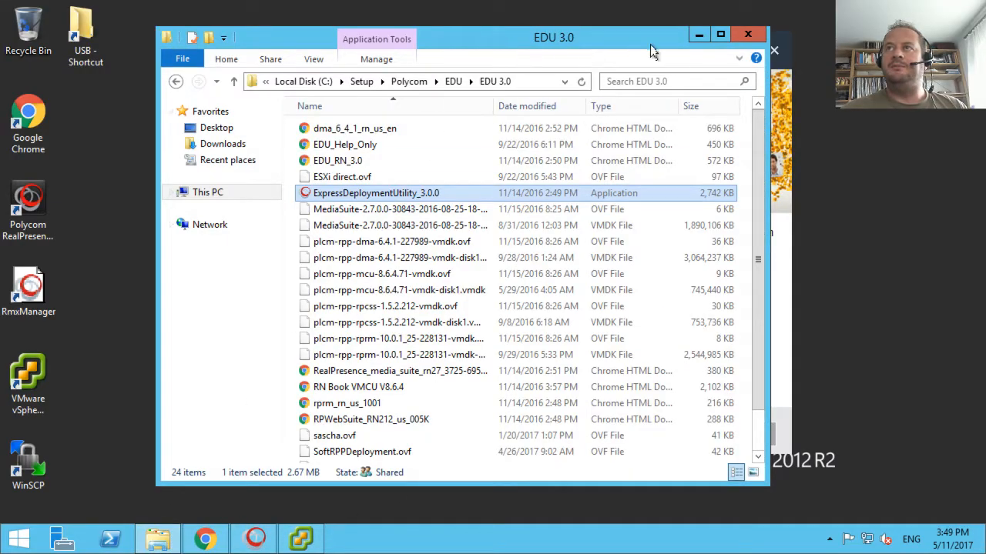
{"action": "left_click", "coordinate": [722, 35]}
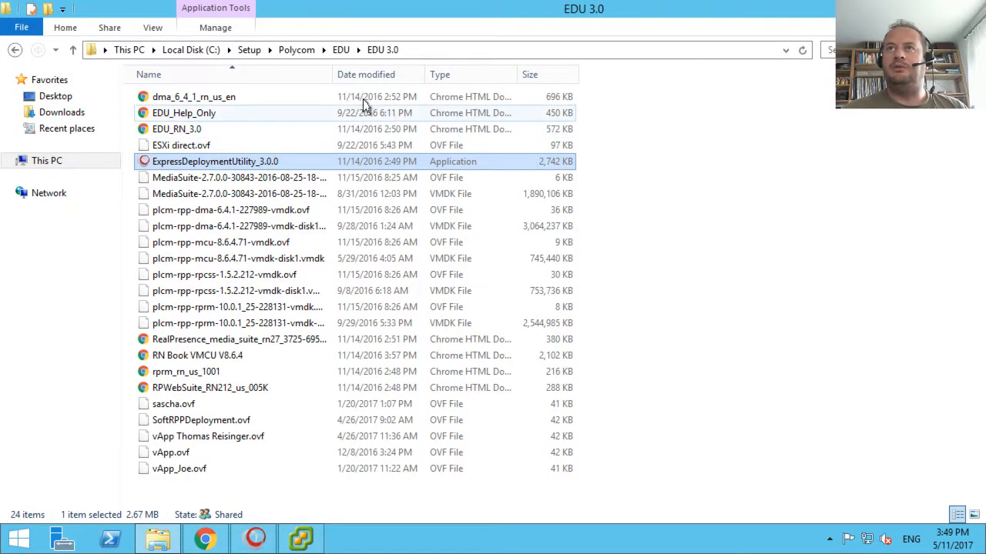
{"action": "left_click_drag", "start_coordinate": [337, 79], "coordinate": [499, 74]}
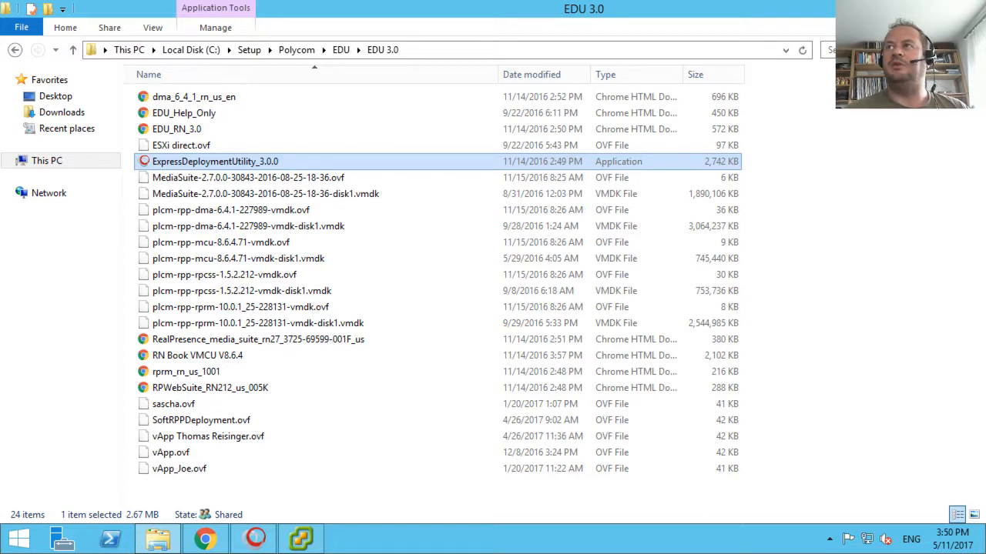
{"action": "right_click", "coordinate": [177, 163]}
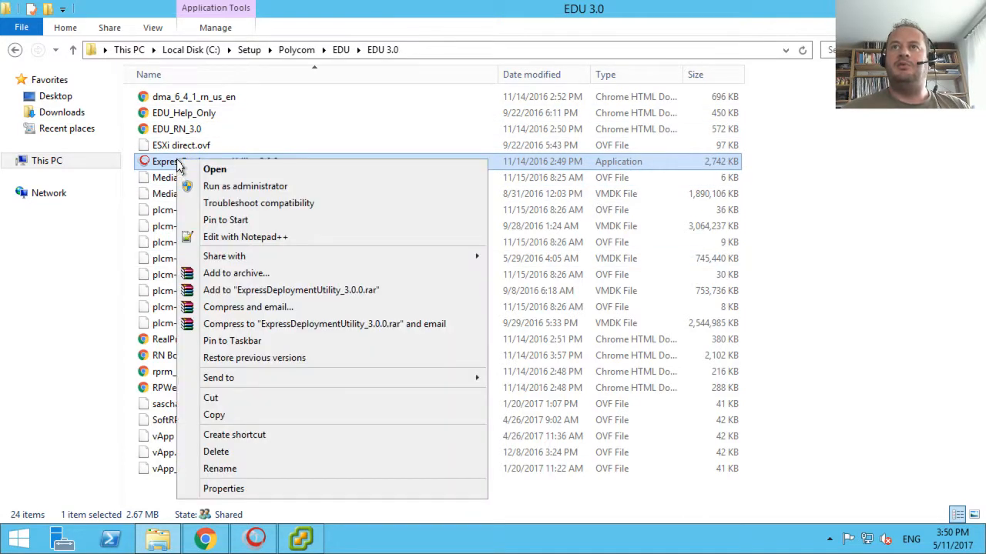
{"action": "left_click", "coordinate": [712, 27]}
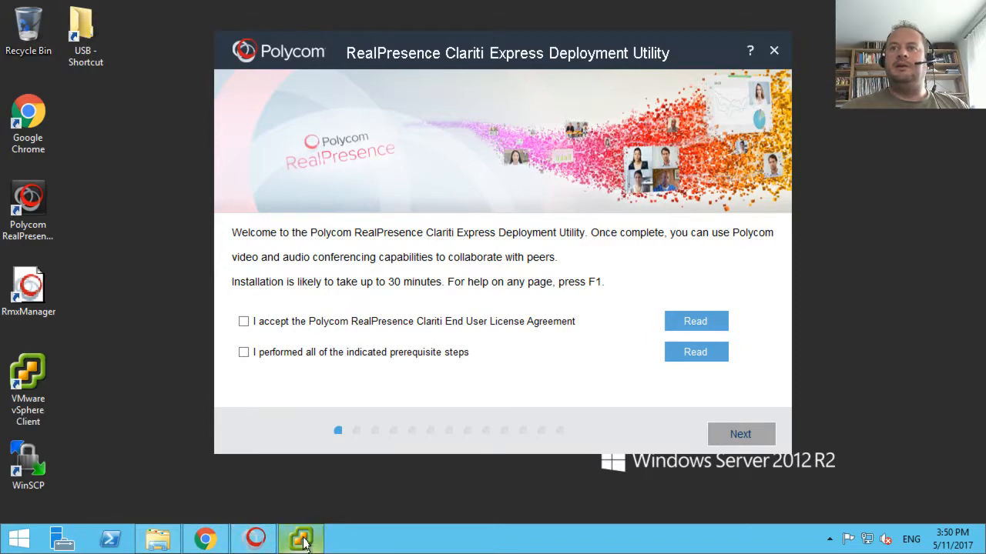
- Switch to vSphere Client and review the Munich Lab hosts 192.168.1.75 and 192.168.1.76, including the summary of 192.168.1.76
{"action": "mouse_move", "coordinate": [304, 543]}
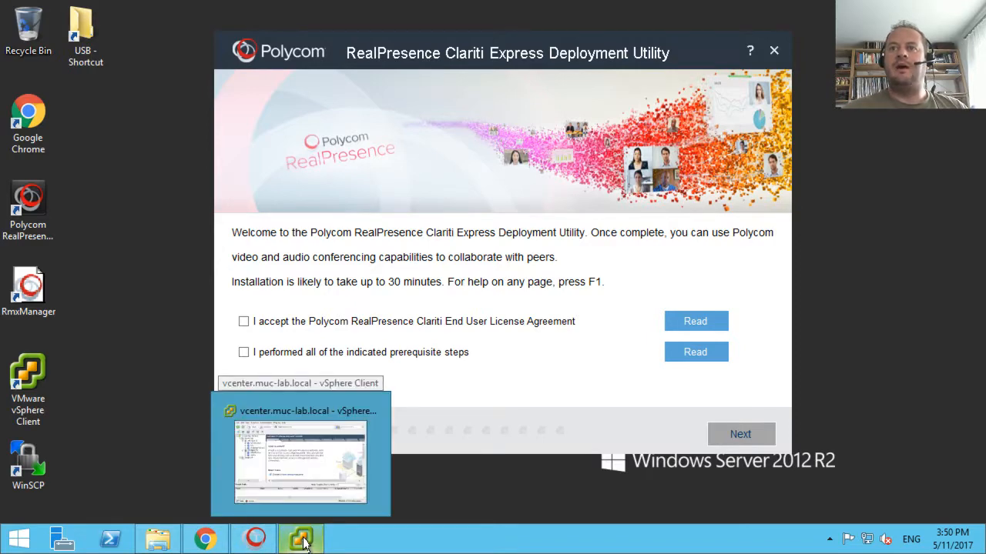
{"action": "left_click", "coordinate": [307, 490]}
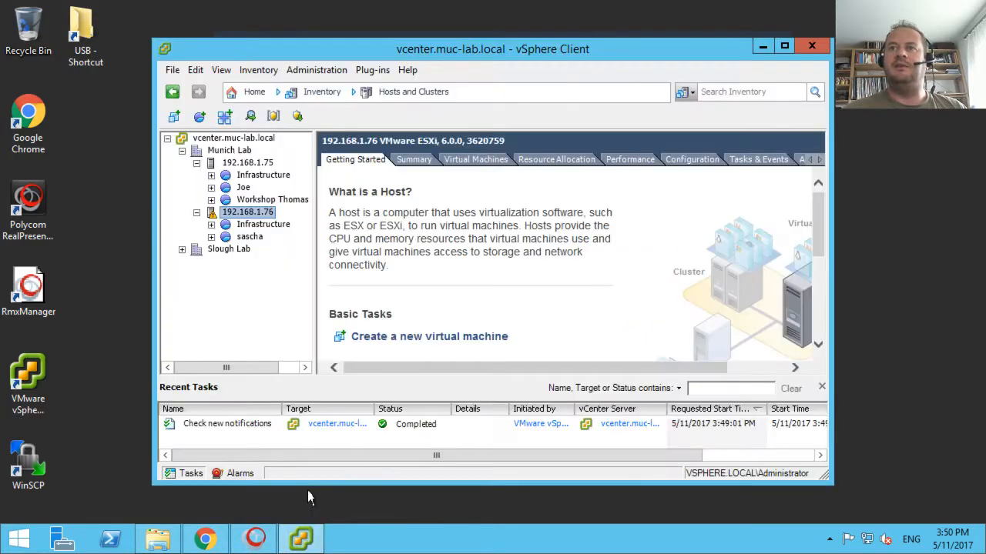
{"action": "double_click", "coordinate": [332, 53]}
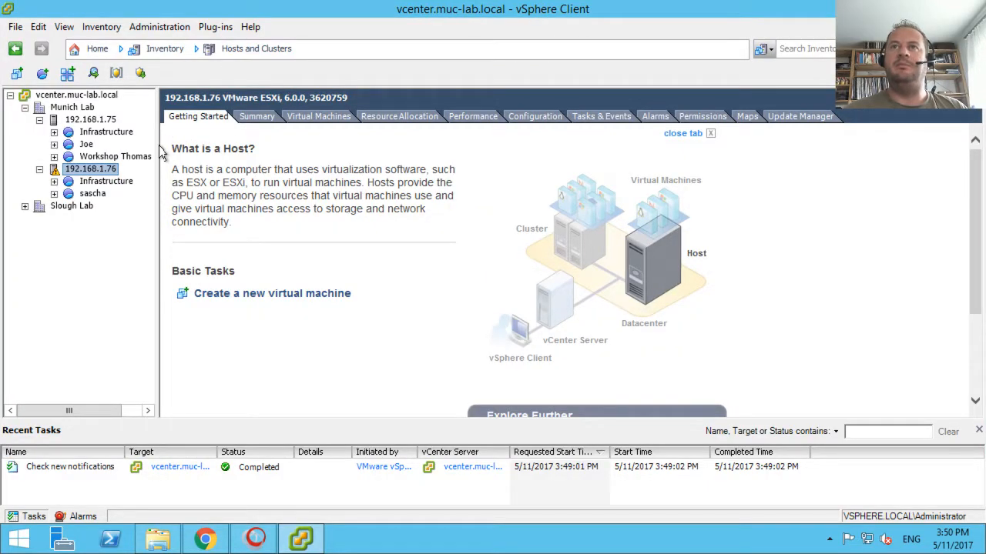
{"action": "left_click", "coordinate": [109, 121]}
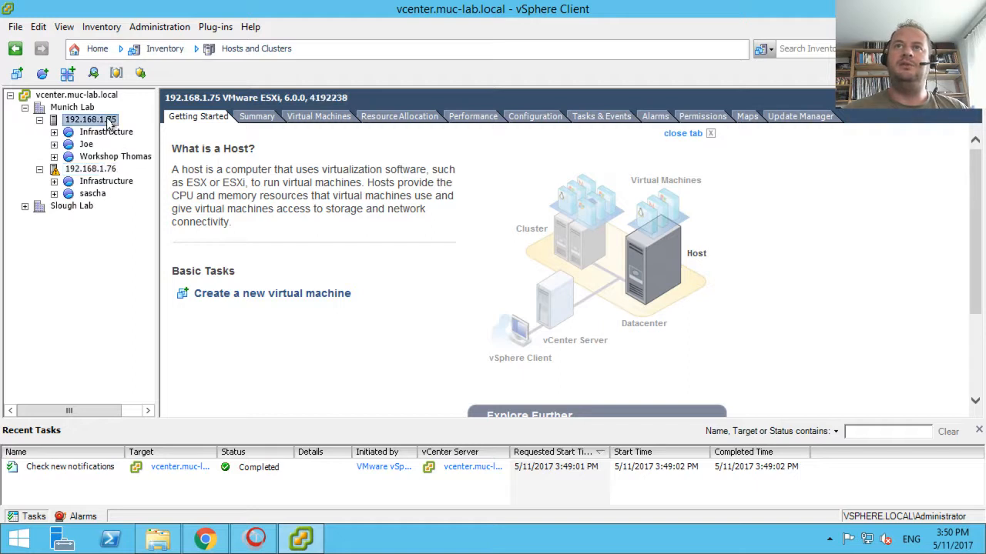
{"action": "left_click", "coordinate": [106, 171]}
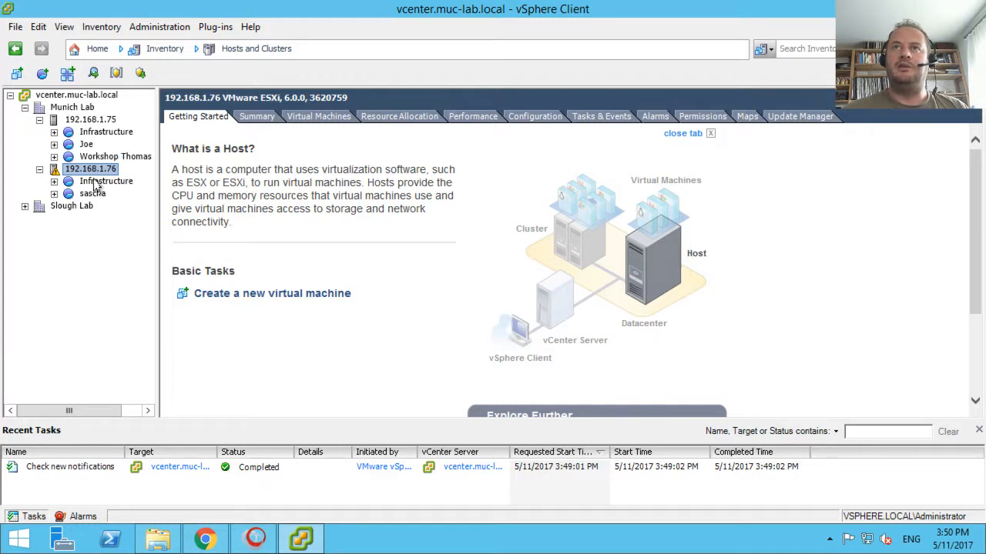
{"action": "left_click", "coordinate": [256, 117]}
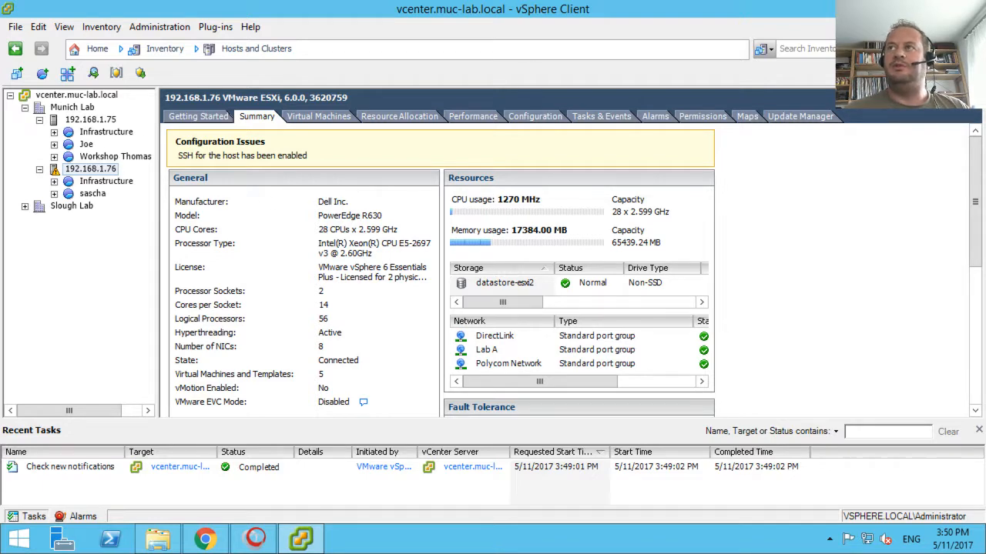
{"action": "left_click", "coordinate": [912, 7]}
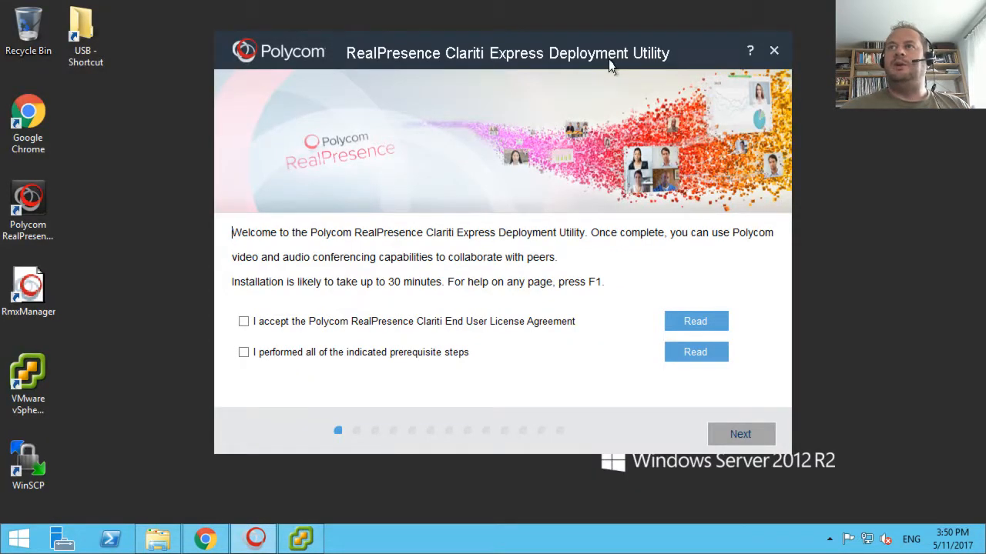
- Accept the Polycom RealPresence Clariti End User License Agreement in the Express Deployment Utility and view its text
{"action": "left_click_drag", "start_coordinate": [608, 59], "coordinate": [594, 46]}
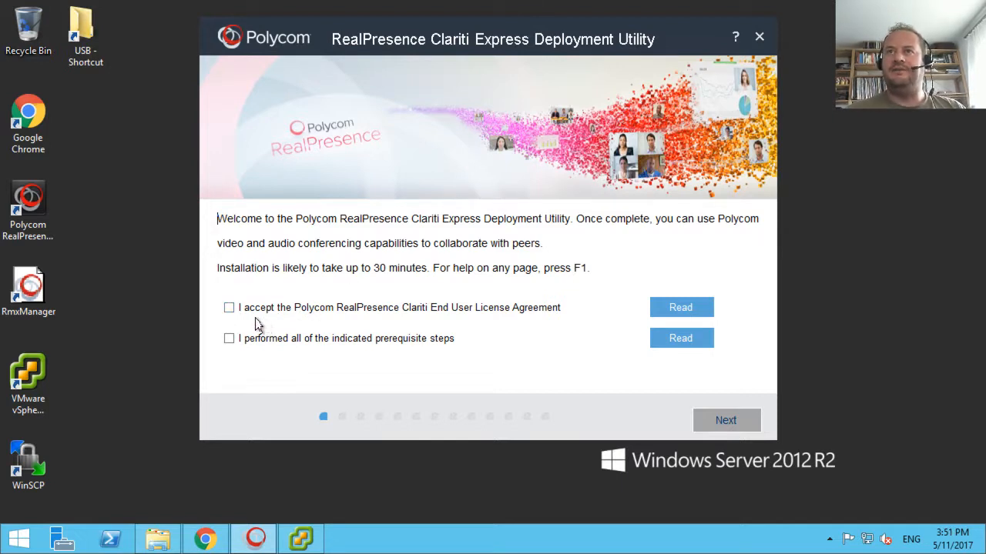
{"action": "left_click", "coordinate": [232, 314]}
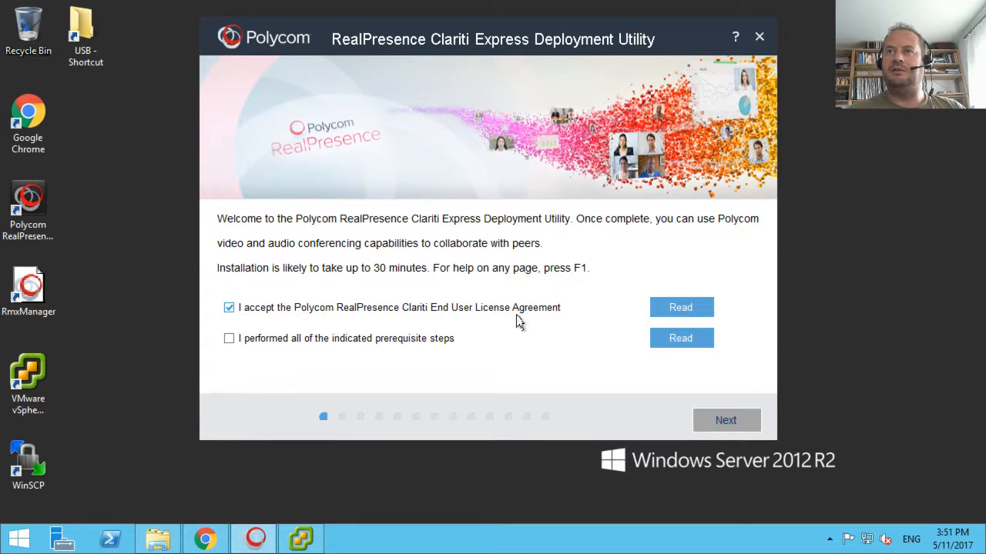
{"action": "left_click", "coordinate": [691, 309]}
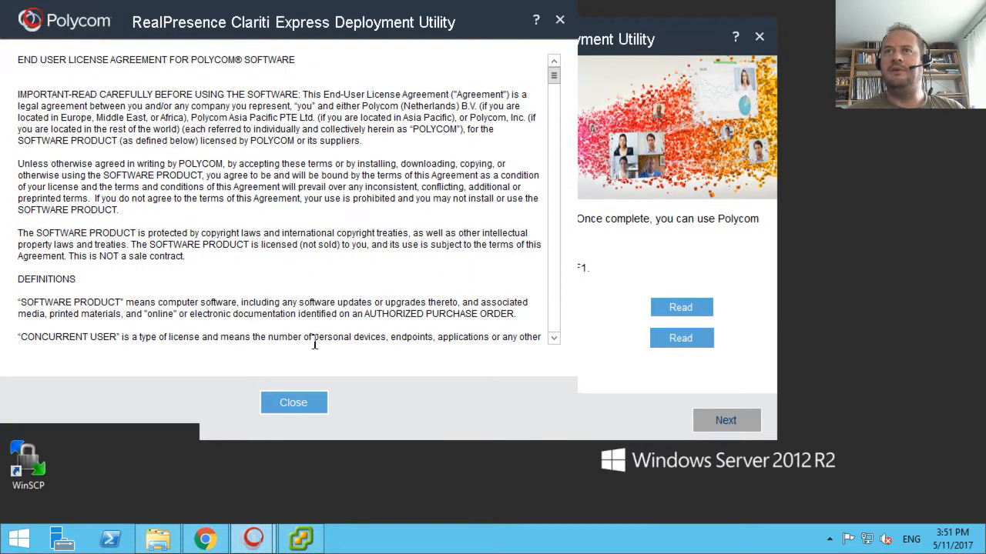
{"action": "left_click", "coordinate": [294, 404]}
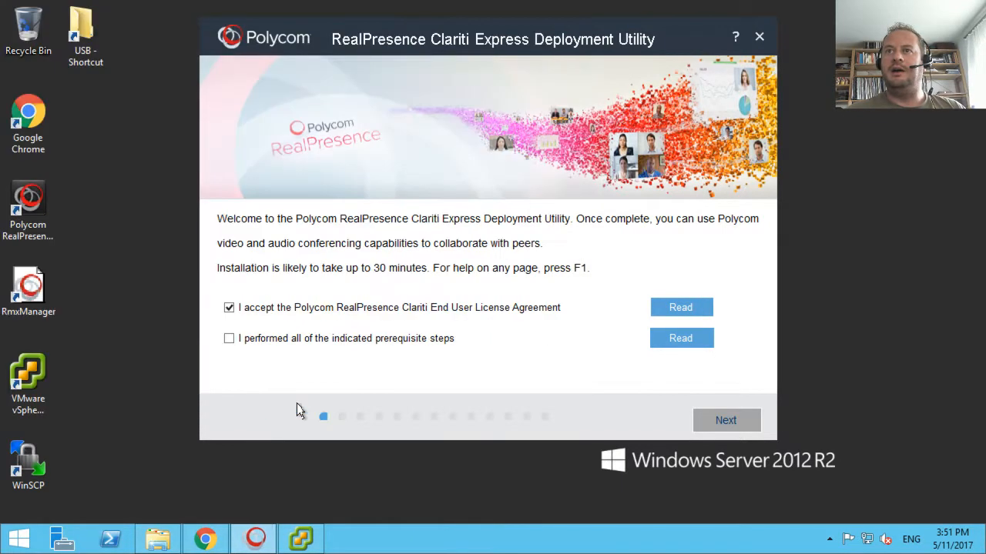
- Confirm that all prerequisite steps were performed, review the Prerequisites help page, and continue to the template and mode page
{"action": "left_click", "coordinate": [231, 341]}
{"action": "left_click", "coordinate": [680, 339]}
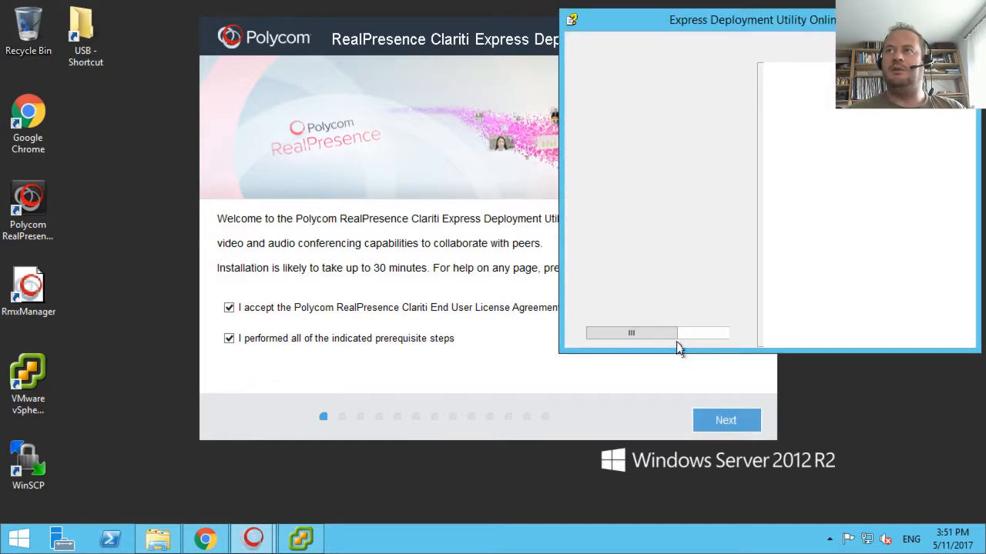
{"action": "double_click", "coordinate": [691, 23]}
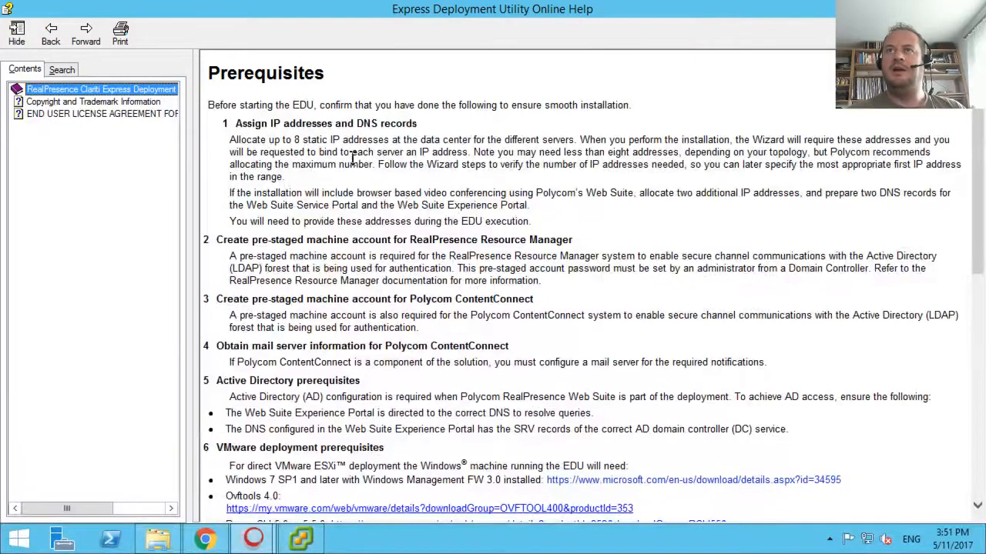
{"action": "triple_click", "coordinate": [346, 124]}
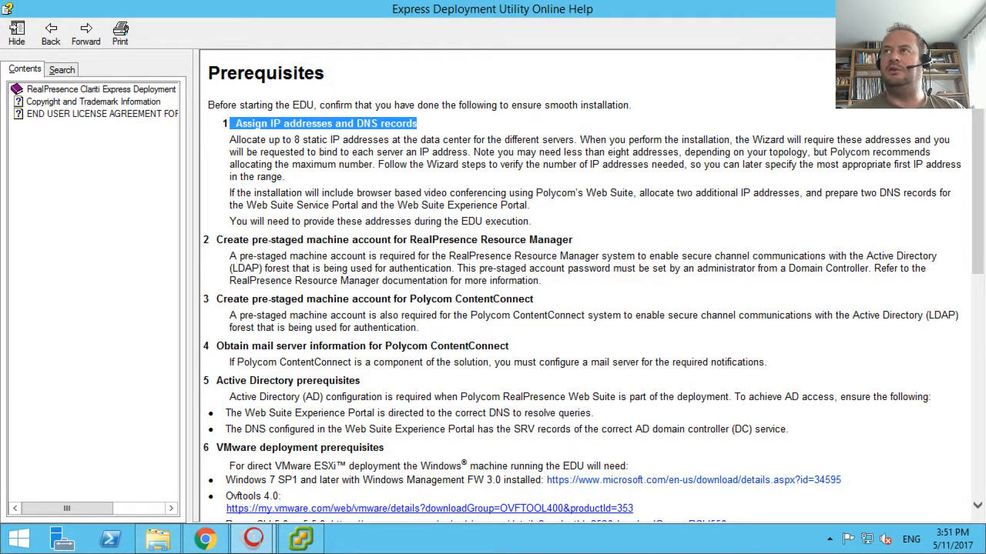
{"action": "left_click", "coordinate": [968, 9]}
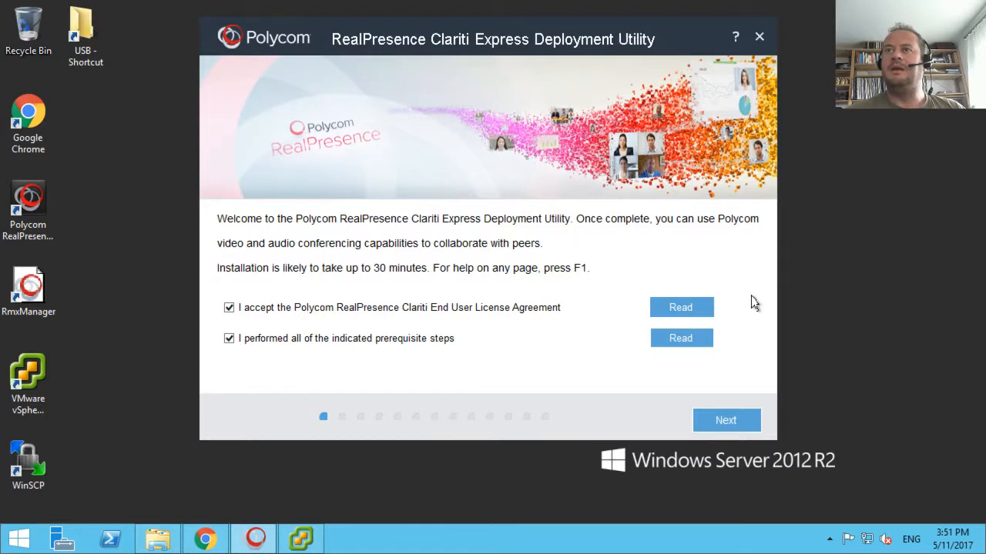
{"action": "left_click", "coordinate": [739, 425]}
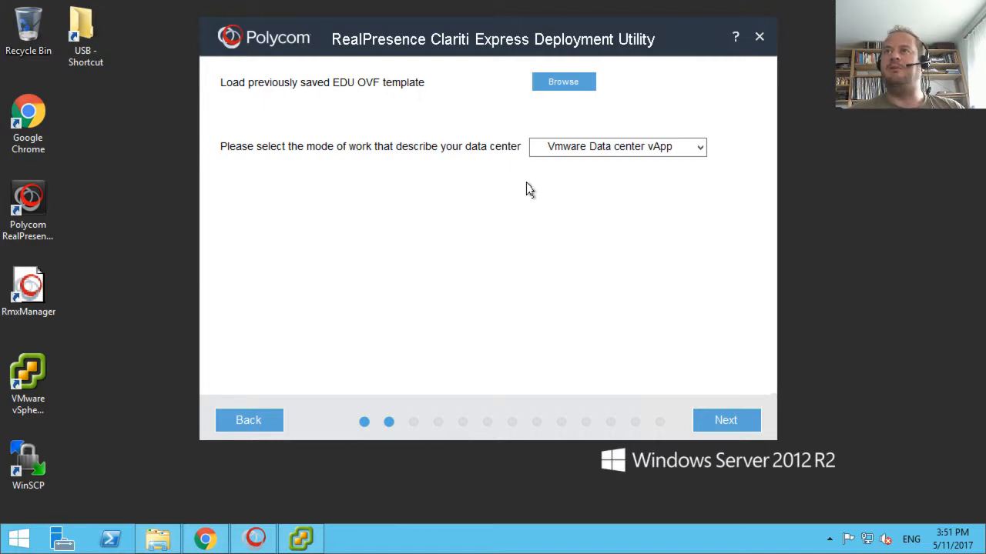
- Load the previously saved personal vApp OVF template dated 4/26/2017 11:36 AM from the EDU 3.0 folder
{"action": "left_click", "coordinate": [588, 92]}
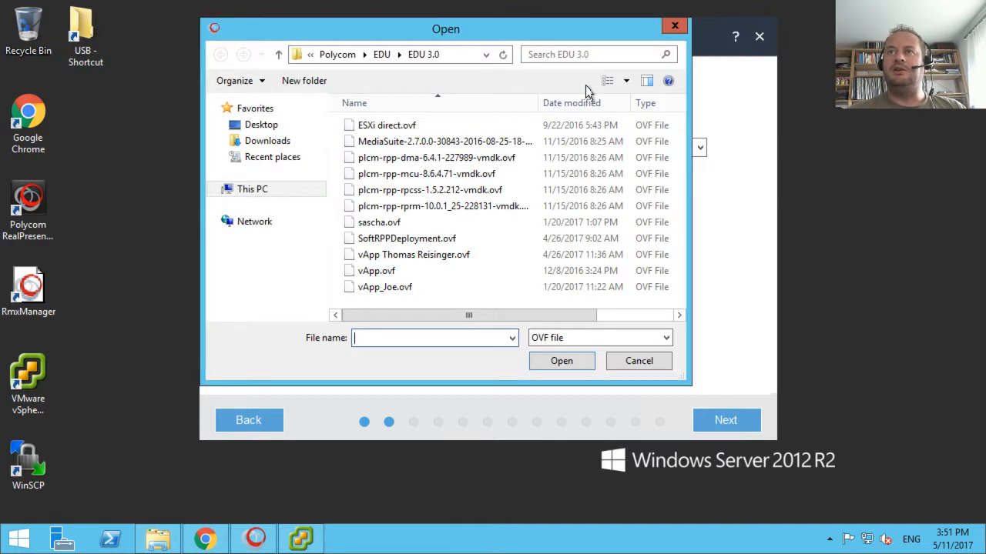
{"action": "left_click", "coordinate": [493, 259]}
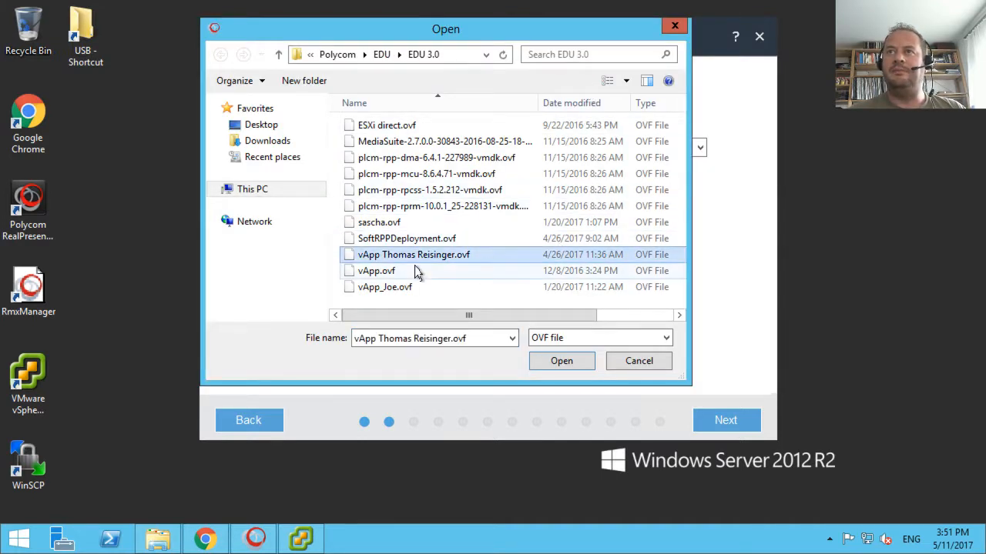
{"action": "left_click", "coordinate": [557, 368]}
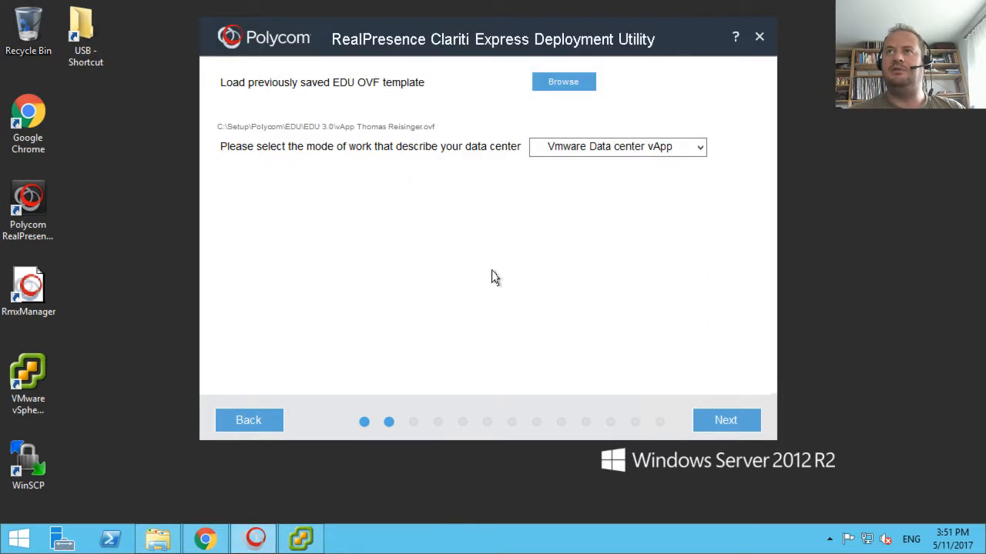
- Keep the loaded template, select Vmware Data center vApp as the data center mode, and continue to the license and sizing page
{"action": "left_click", "coordinate": [560, 89]}
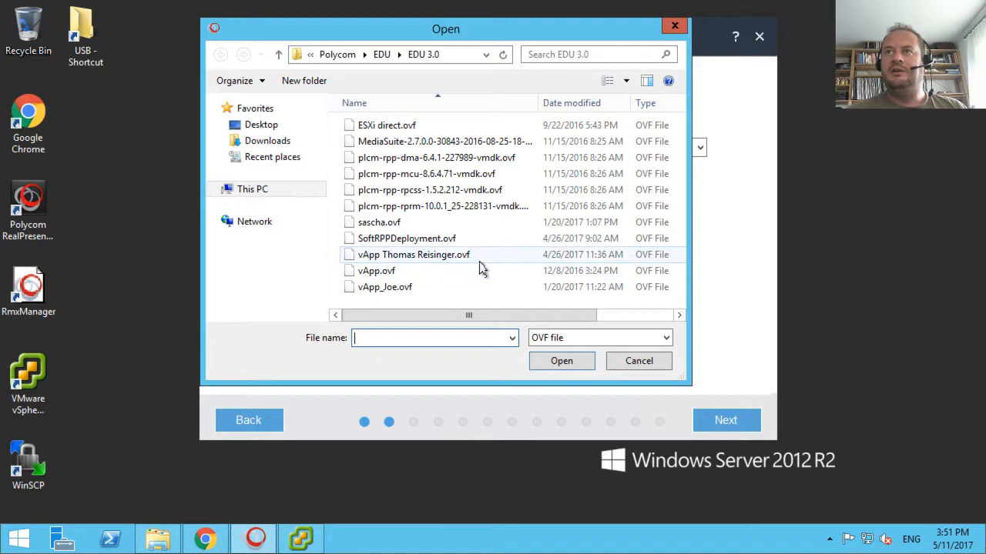
{"action": "left_click", "coordinate": [626, 360]}
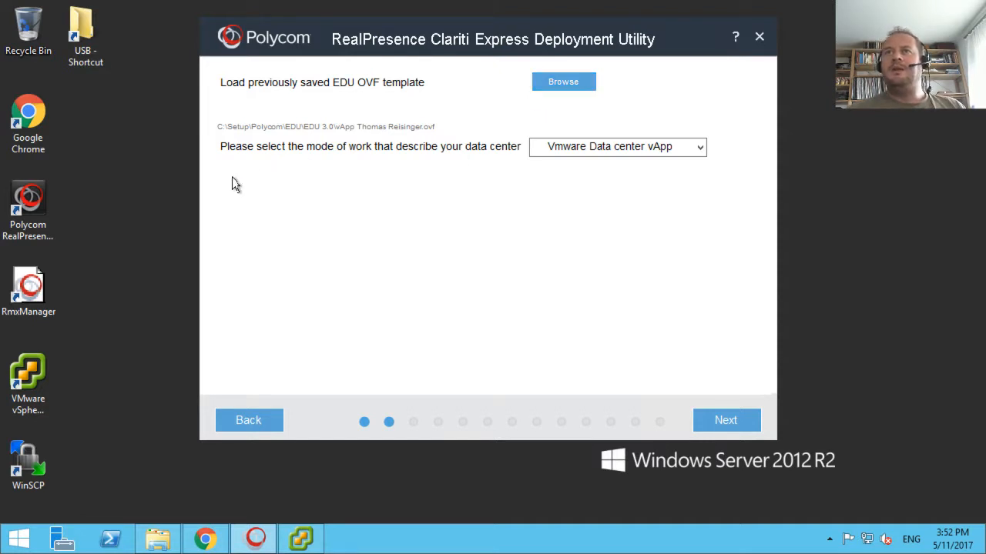
{"action": "left_click", "coordinate": [641, 152]}
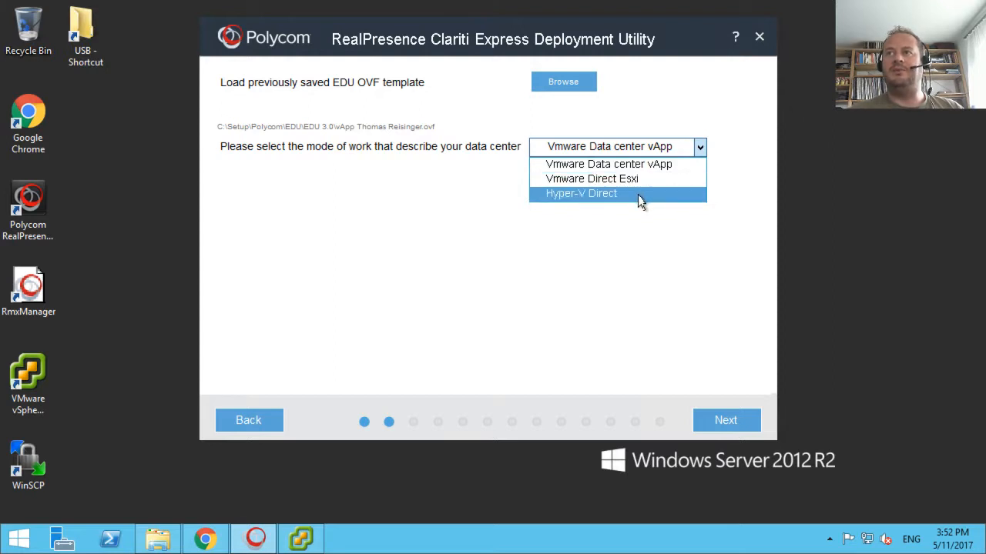
{"action": "left_click", "coordinate": [657, 166]}
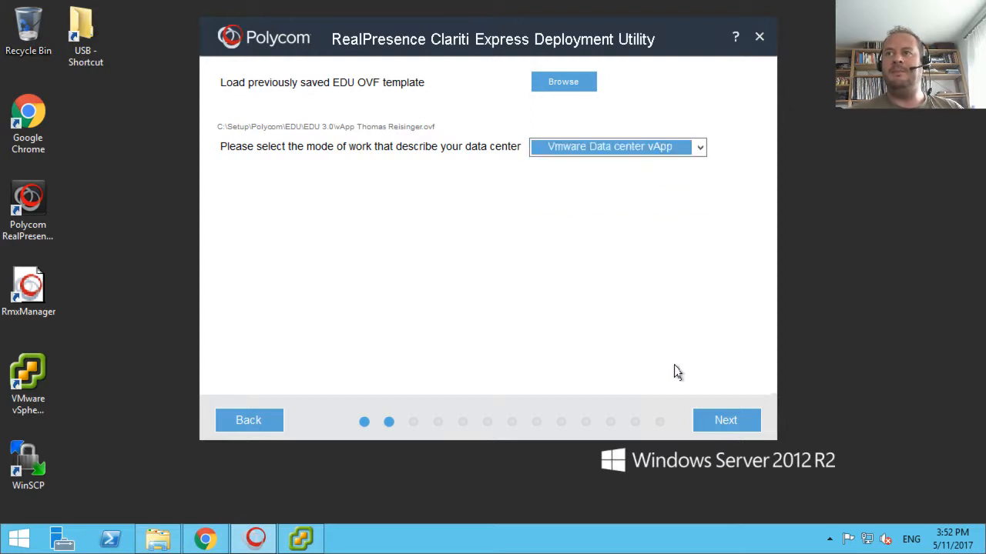
{"action": "left_click", "coordinate": [725, 422]}
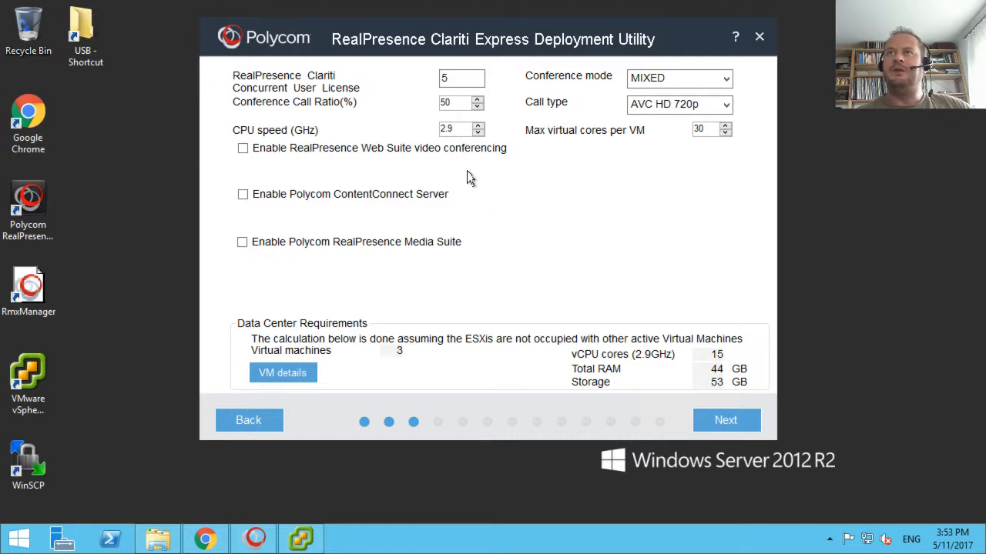
- Set the RealPresence Clariti concurrent user license to 150 and review the resulting virtual machine details
{"action": "left_click_drag", "start_coordinate": [456, 79], "coordinate": [439, 80]}
{"action": "left_click", "coordinate": [465, 82]}
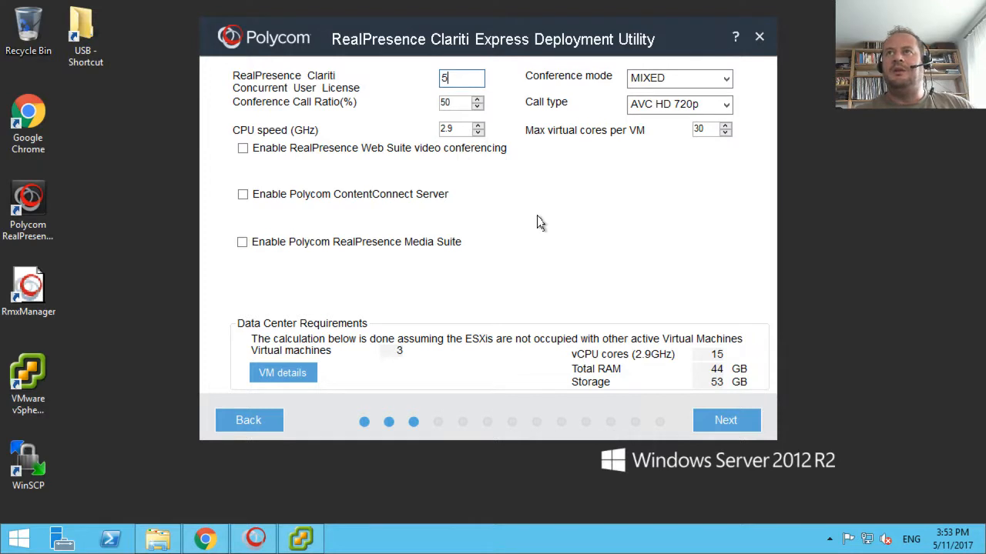
{"action": "double_click", "coordinate": [468, 80]}
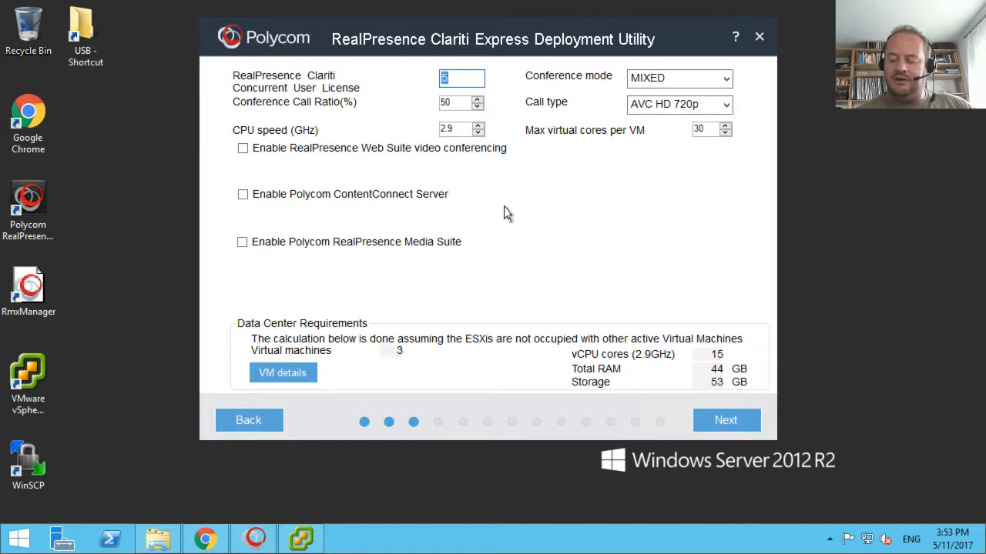
{"action": "type", "text": "150"}
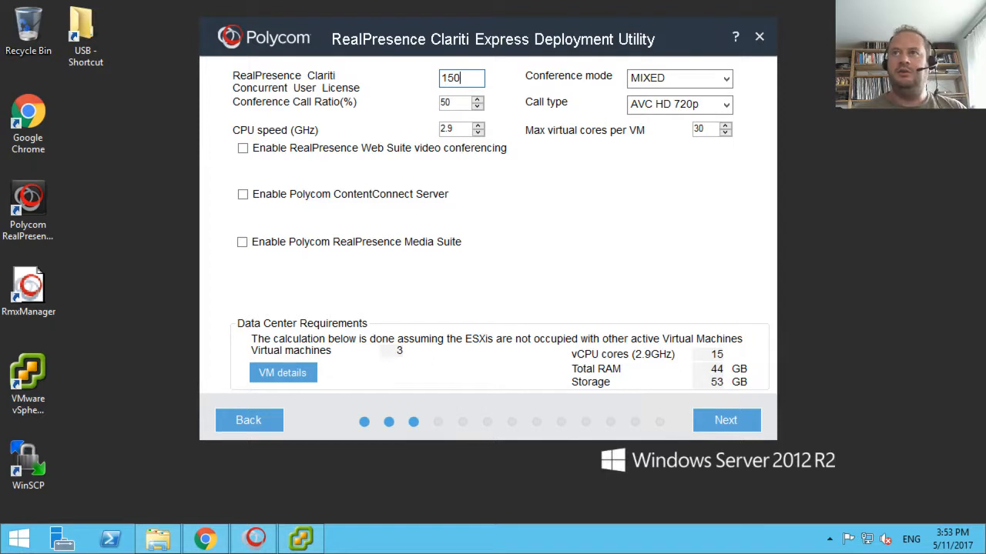
{"action": "key", "text": "Tab"}
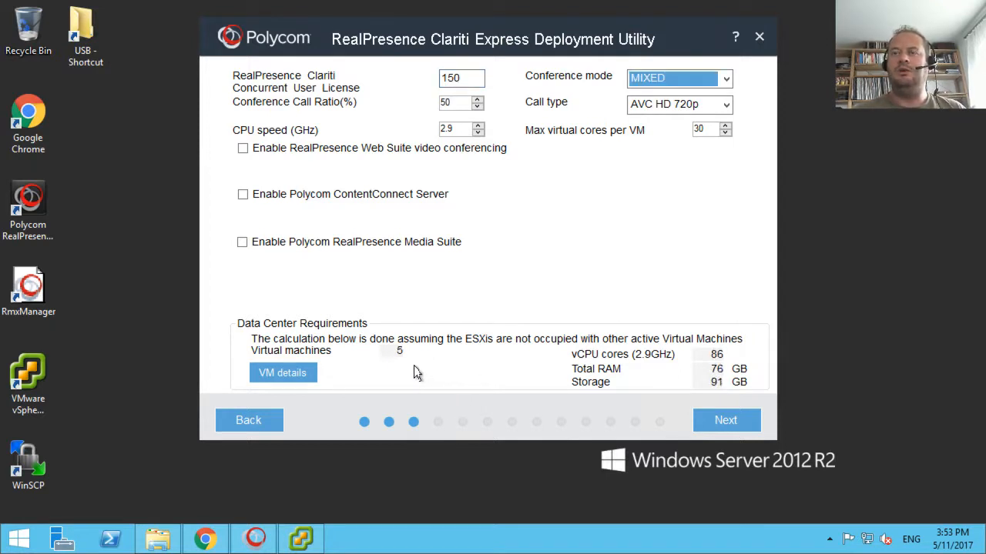
{"action": "left_click", "coordinate": [399, 352]}
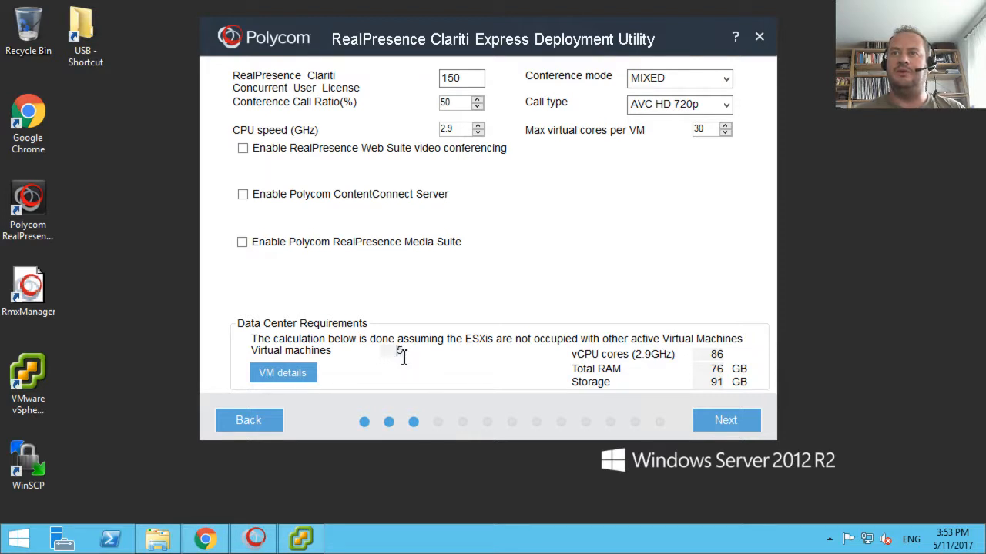
{"action": "left_click", "coordinate": [291, 379]}
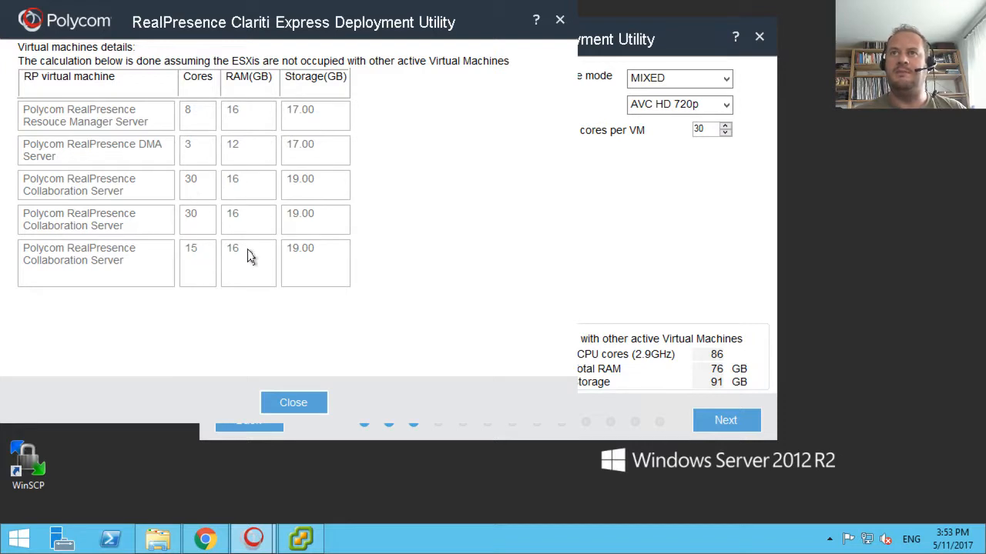
{"action": "left_click", "coordinate": [305, 411]}
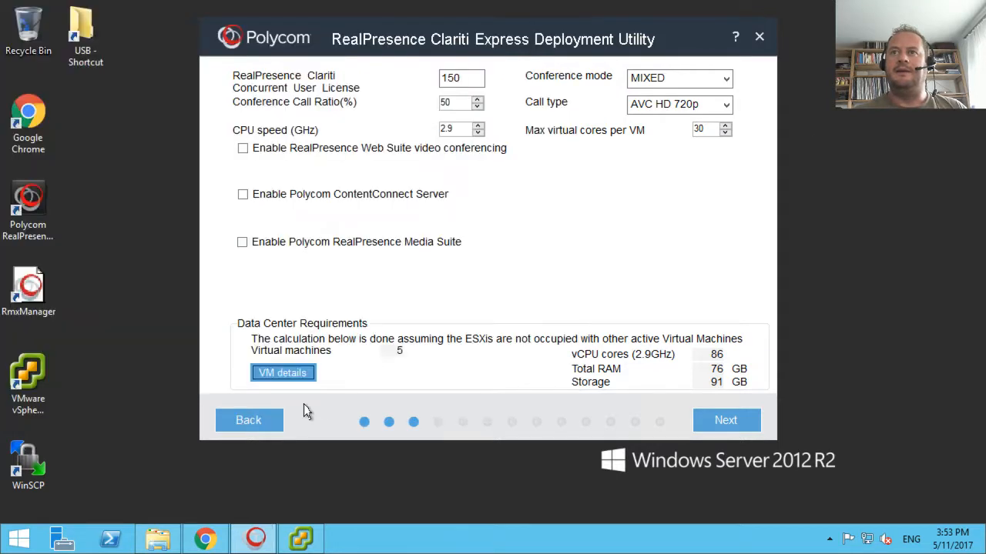
- Set the concurrent user license to 5, review the virtual machine details, and continue to the network settings
{"action": "double_click", "coordinate": [461, 76]}
{"action": "type", "text": "5"}
{"action": "key", "text": "Tab"}
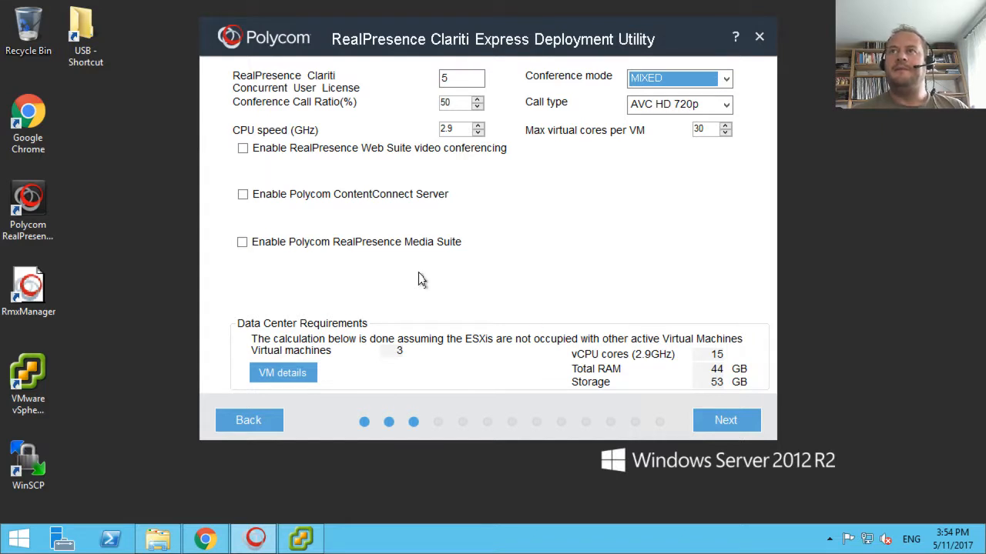
{"action": "left_click", "coordinate": [289, 382]}
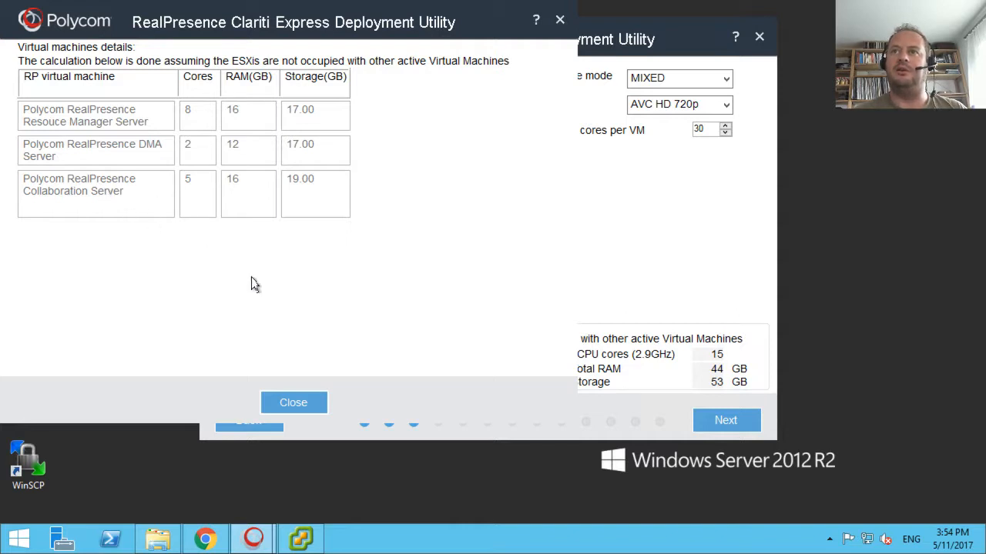
{"action": "left_click", "coordinate": [295, 404]}
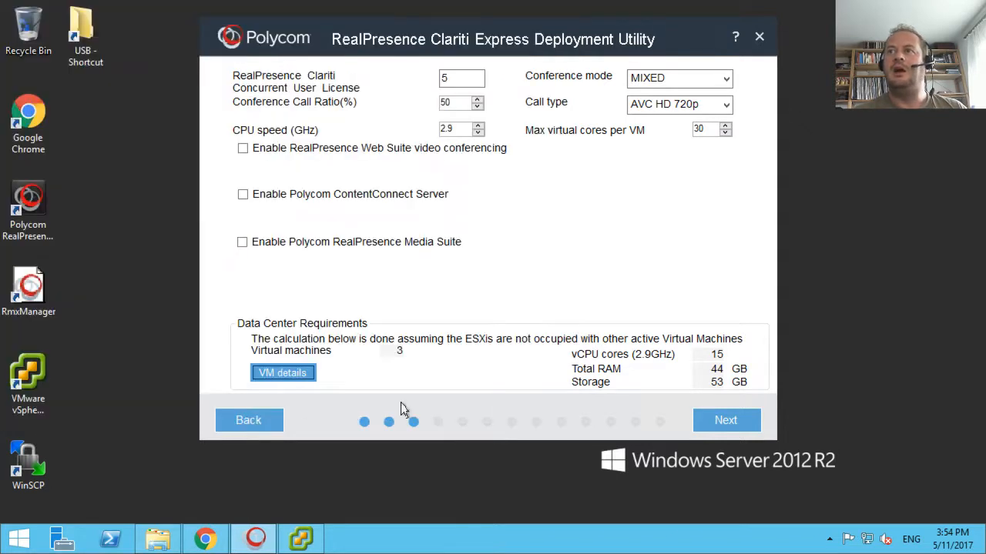
{"action": "left_click", "coordinate": [716, 424]}
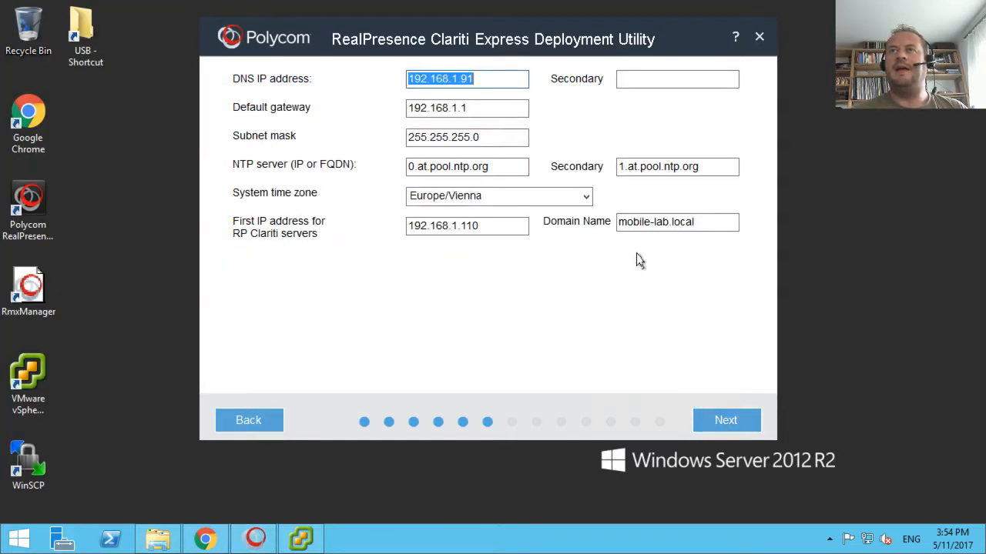
- Review the DNS address, domain name and first Clariti server IP address, keep the network settings, and continue to the admin password page
{"action": "left_click", "coordinate": [489, 80]}
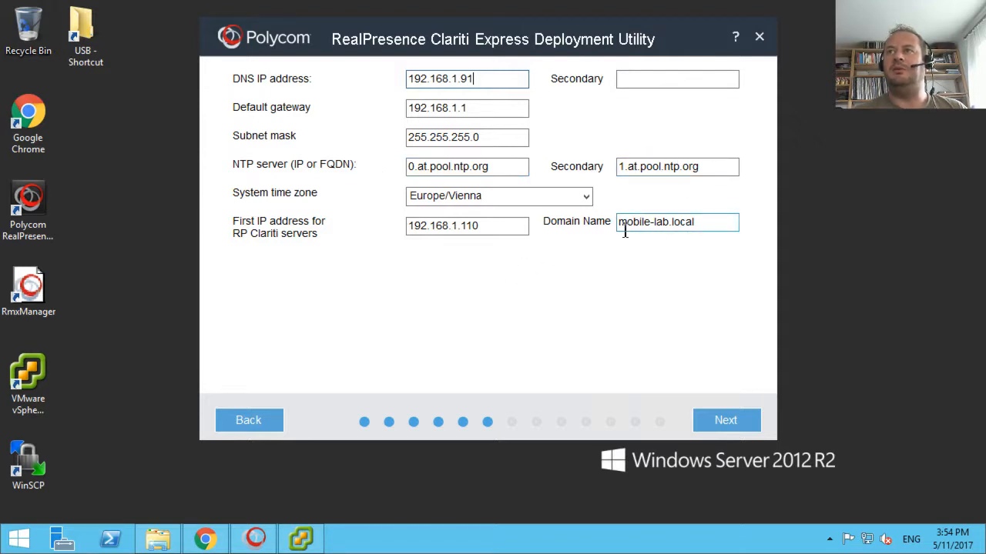
{"action": "left_click", "coordinate": [707, 223]}
{"action": "left_click_drag", "start_coordinate": [707, 224], "coordinate": [578, 227]}
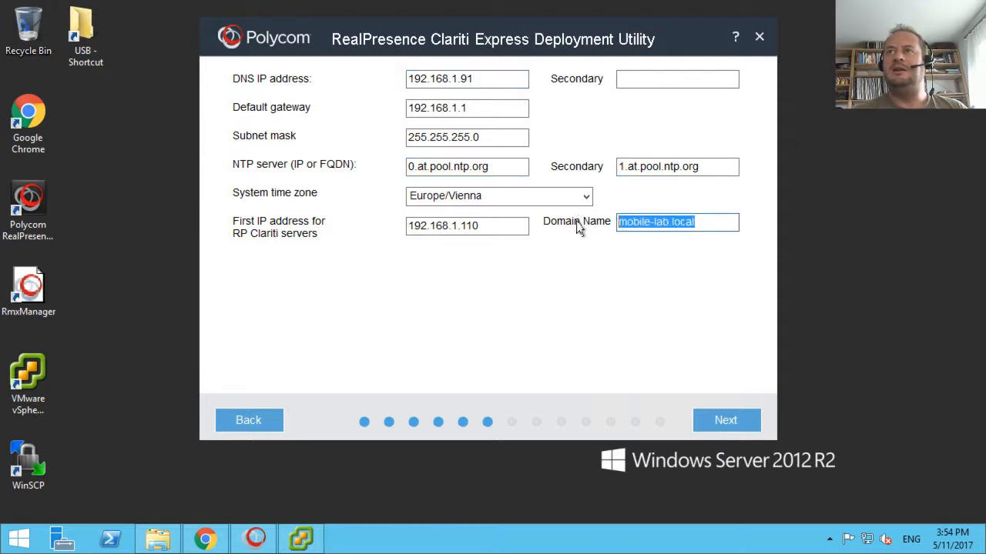
{"action": "left_click", "coordinate": [500, 225]}
{"action": "left_click_drag", "start_coordinate": [495, 225], "coordinate": [359, 214]}
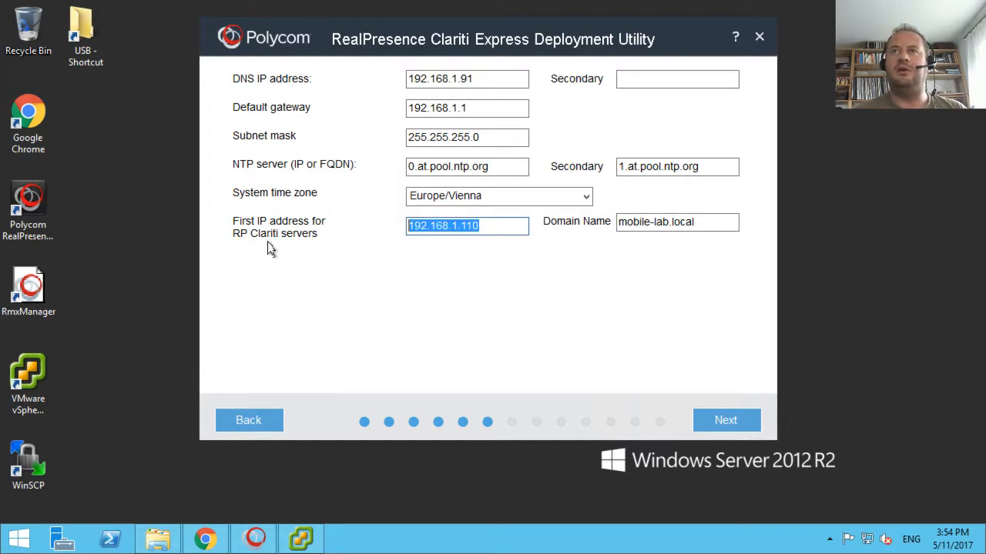
{"action": "left_click", "coordinate": [512, 228]}
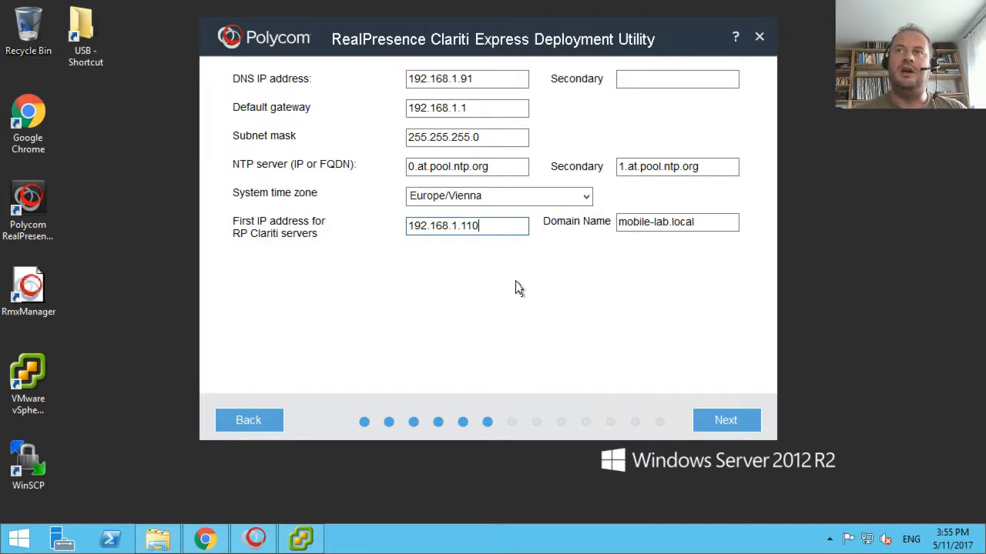
{"action": "left_click", "coordinate": [716, 421]}
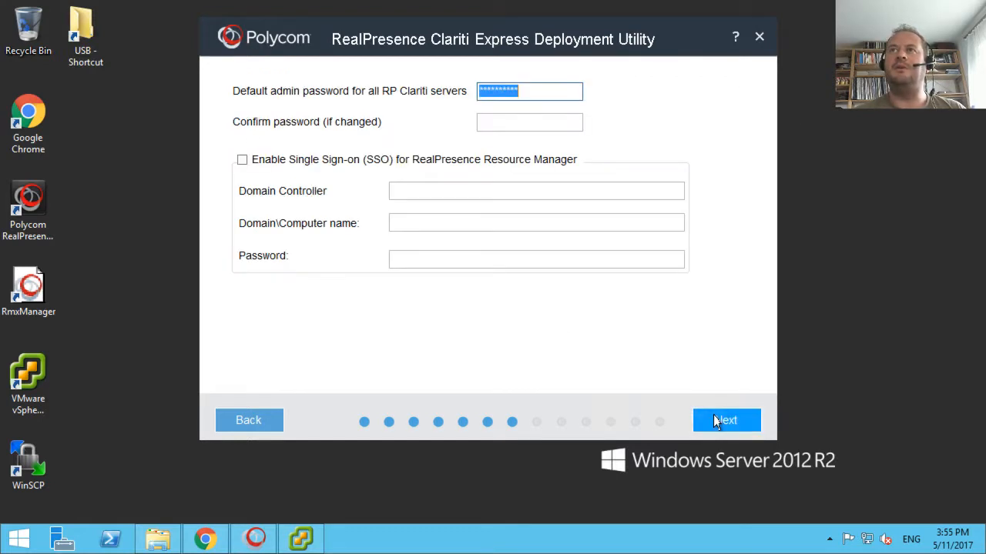
- Keep the default admin password, leave Single Sign-on for RealPresence Resource Manager disabled, and continue to the Virtual Meeting Room settings
{"action": "left_click", "coordinate": [542, 90]}
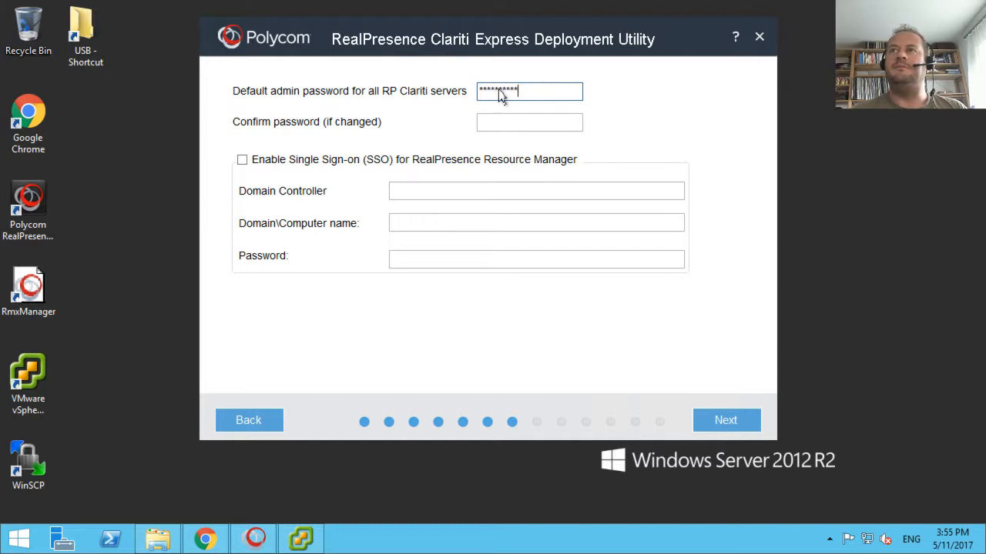
{"action": "mouse_move", "coordinate": [489, 93]}
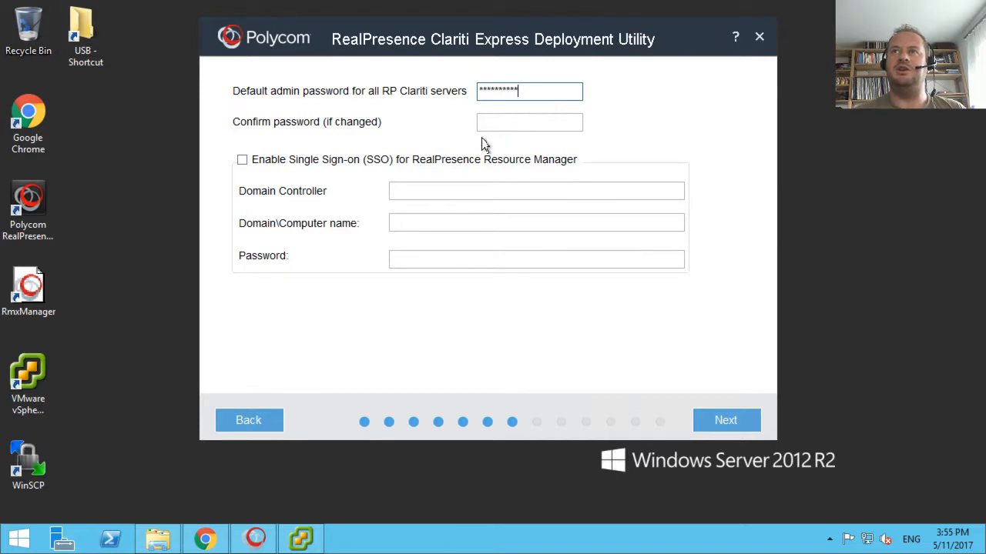
{"action": "left_click", "coordinate": [242, 161]}
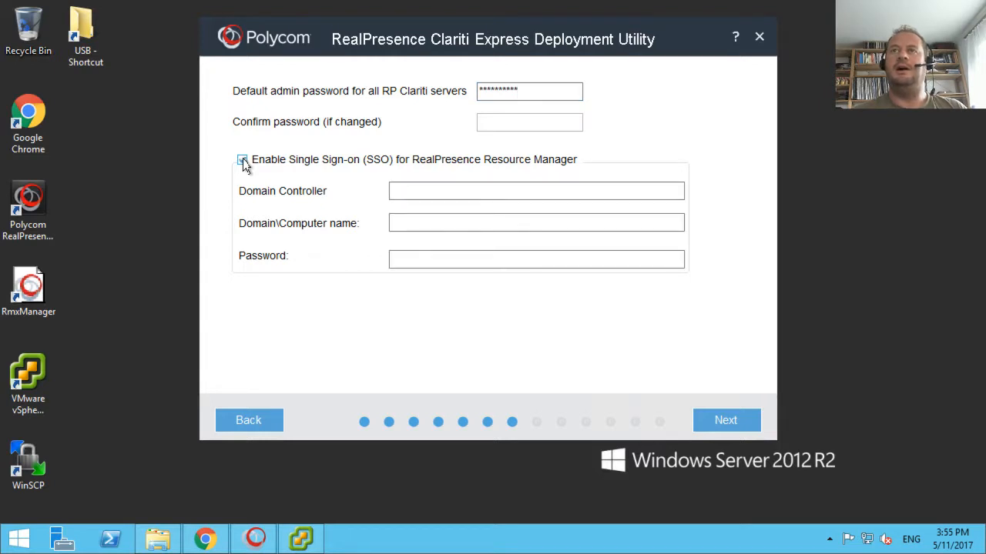
{"action": "left_click", "coordinate": [242, 161]}
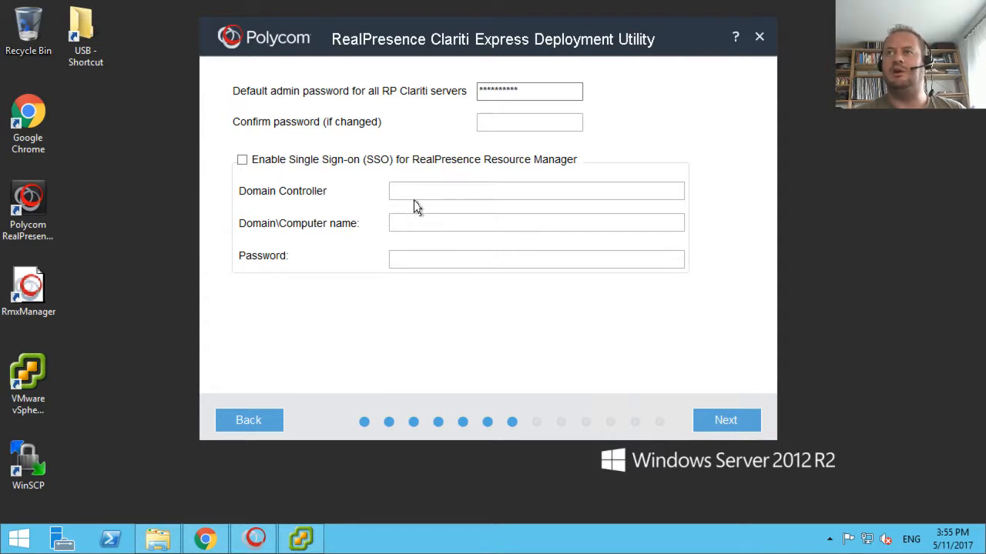
{"action": "left_click", "coordinate": [718, 423]}
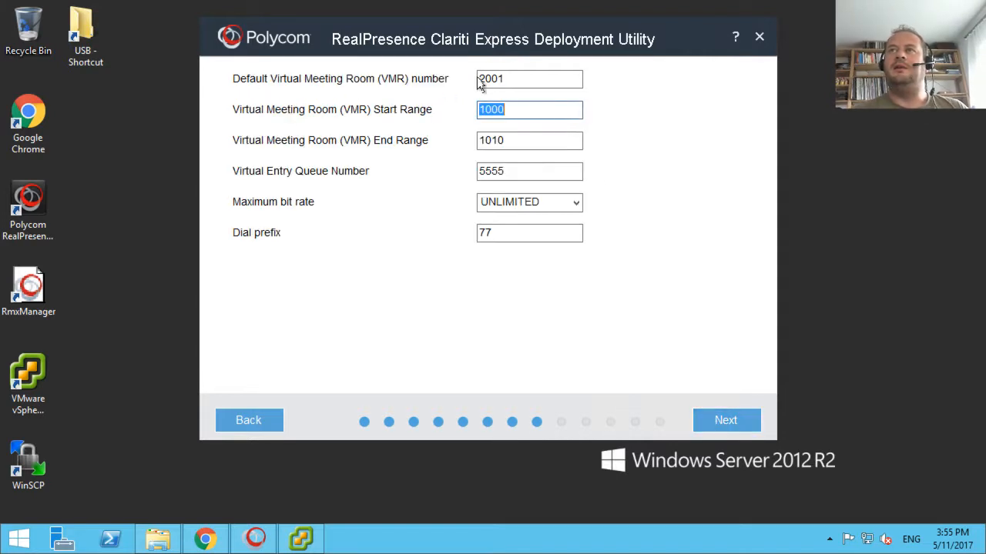
- Keep the default Virtual Meeting Room number 2001 and dial prefix 77, and continue to the LDAP page
{"action": "left_click", "coordinate": [517, 80]}
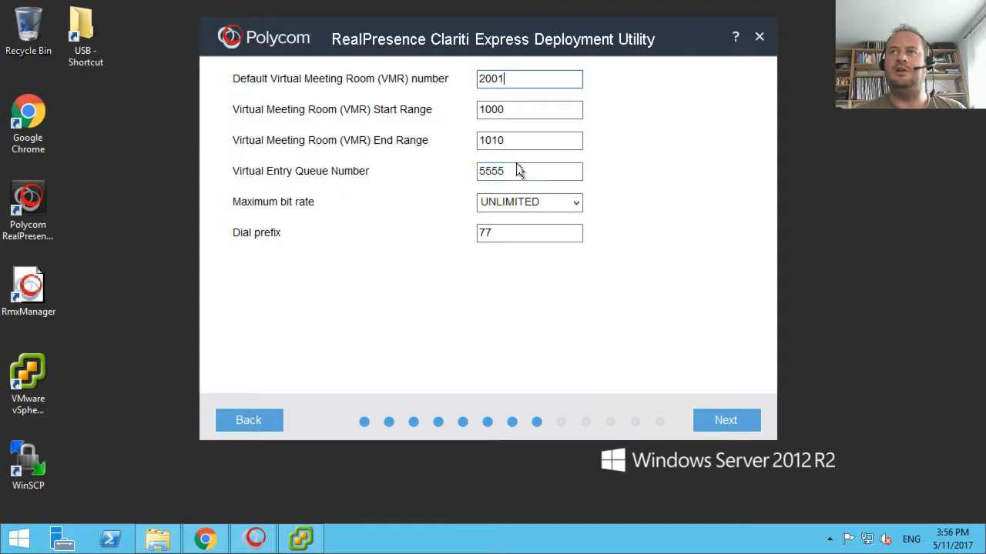
{"action": "double_click", "coordinate": [511, 234]}
{"action": "left_click", "coordinate": [500, 243]}
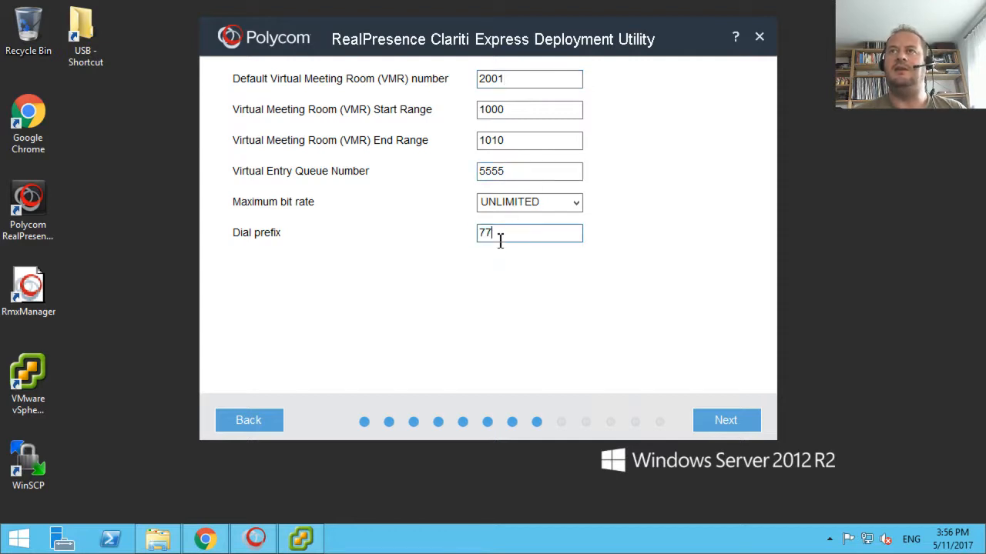
{"action": "left_click", "coordinate": [723, 423]}
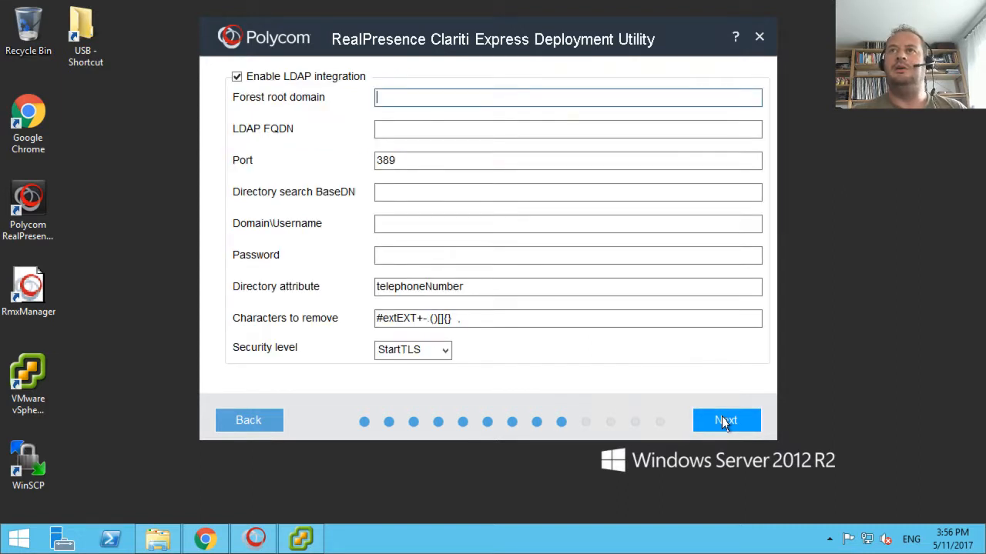
- Disable LDAP integration and continue to the page for existing Polycom appliance MCUs
{"action": "left_click", "coordinate": [237, 77]}
{"action": "left_click", "coordinate": [236, 76]}
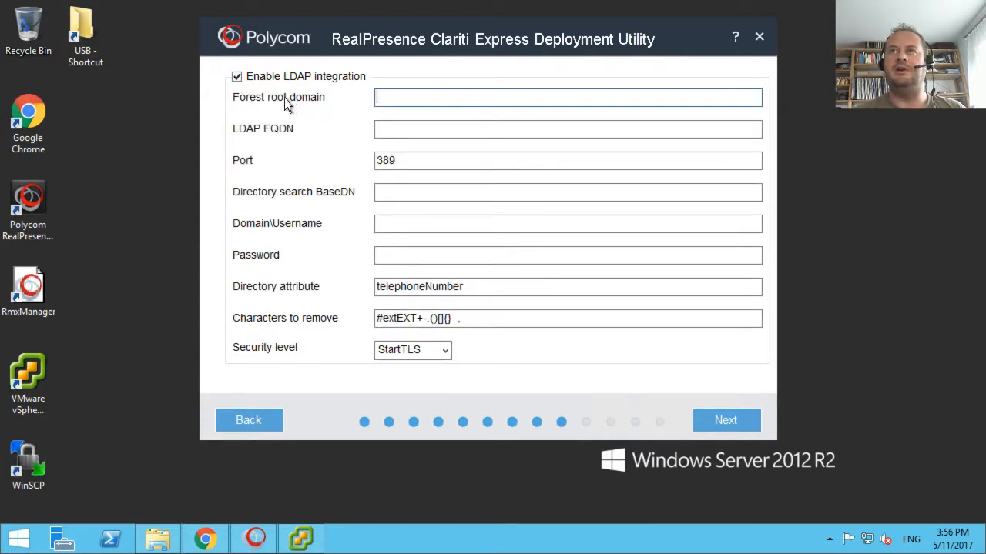
{"action": "left_click", "coordinate": [237, 79]}
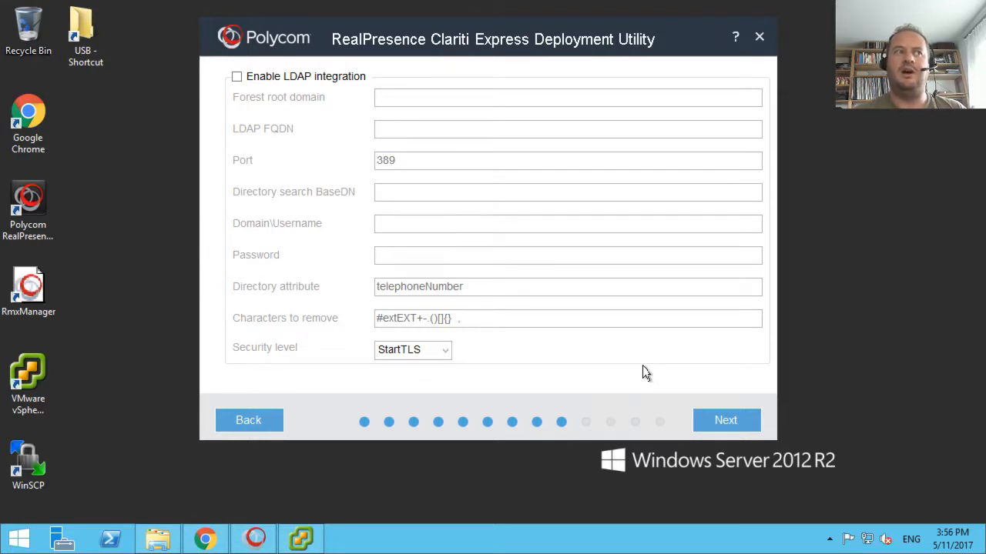
{"action": "left_click", "coordinate": [718, 431]}
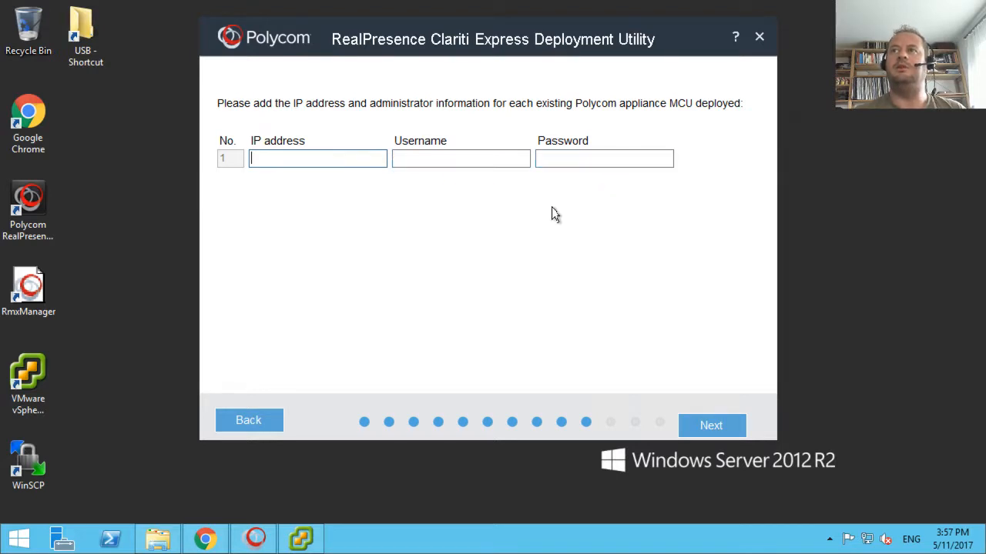
- Leave the existing MCU list empty, keep the proposed virtual machine IP addresses and host names, and continue to the OVF saving page
{"action": "left_click", "coordinate": [732, 429]}
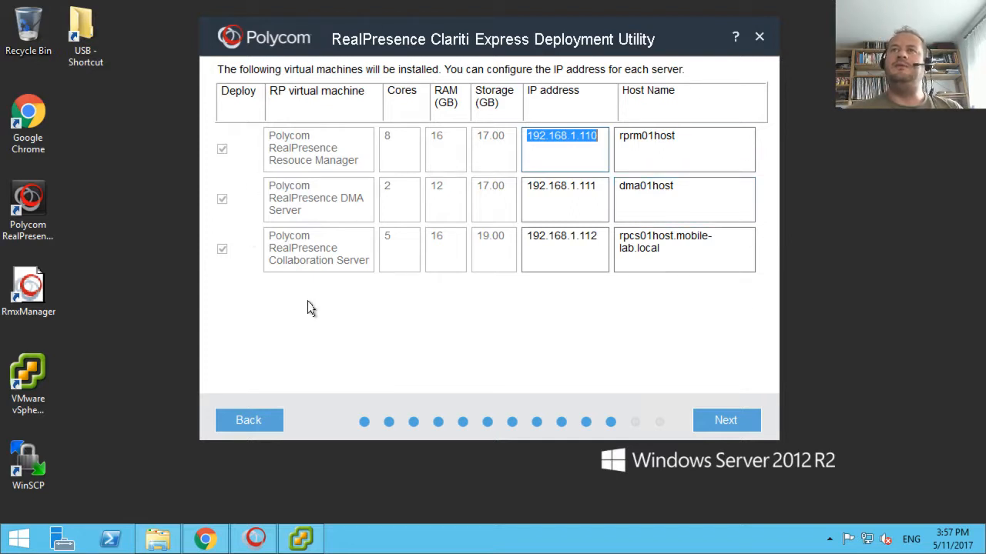
{"action": "left_click", "coordinate": [601, 156]}
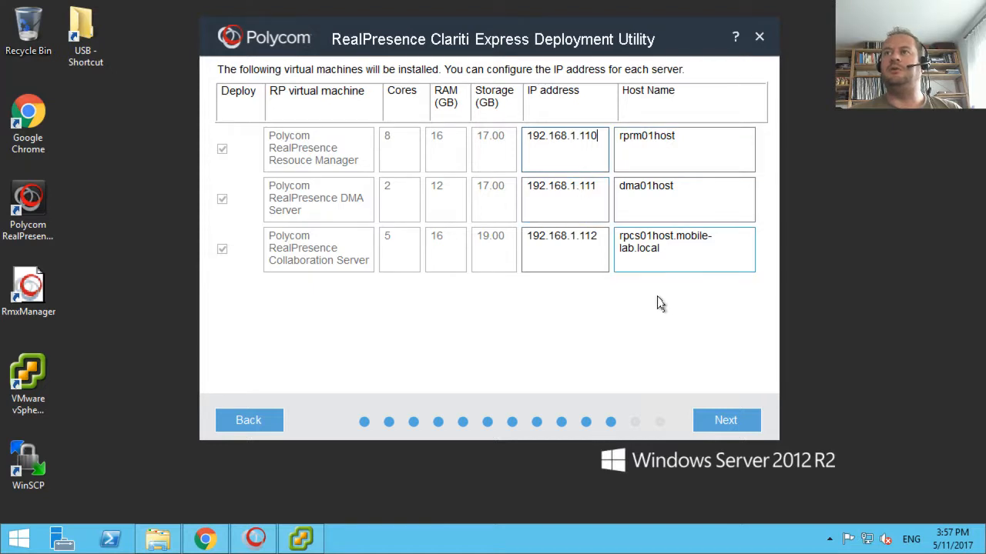
{"action": "left_click", "coordinate": [726, 421]}
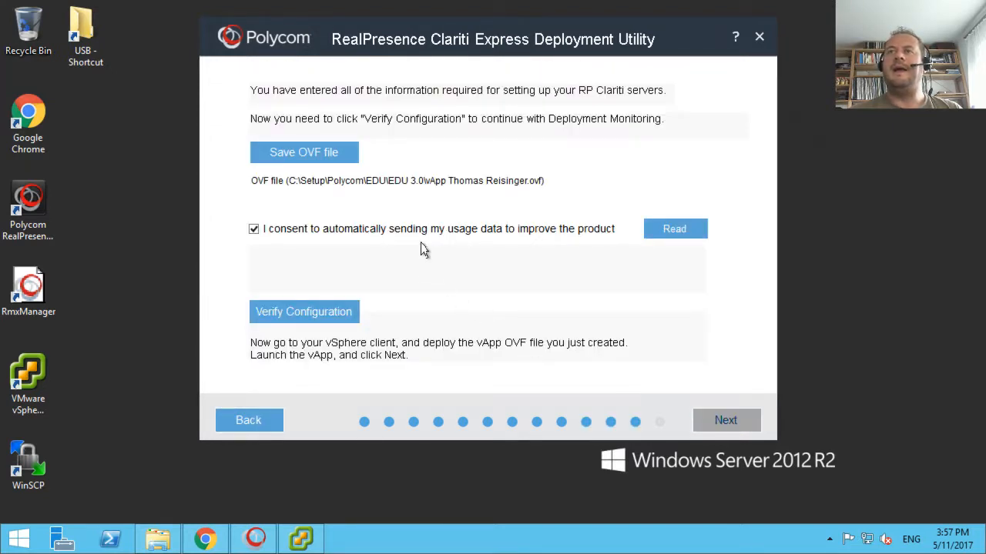
- Save the OVF file in the EDU 3.0 folder, replacing the existing vApp OVF file named after the presenter
{"action": "left_click", "coordinate": [338, 154]}
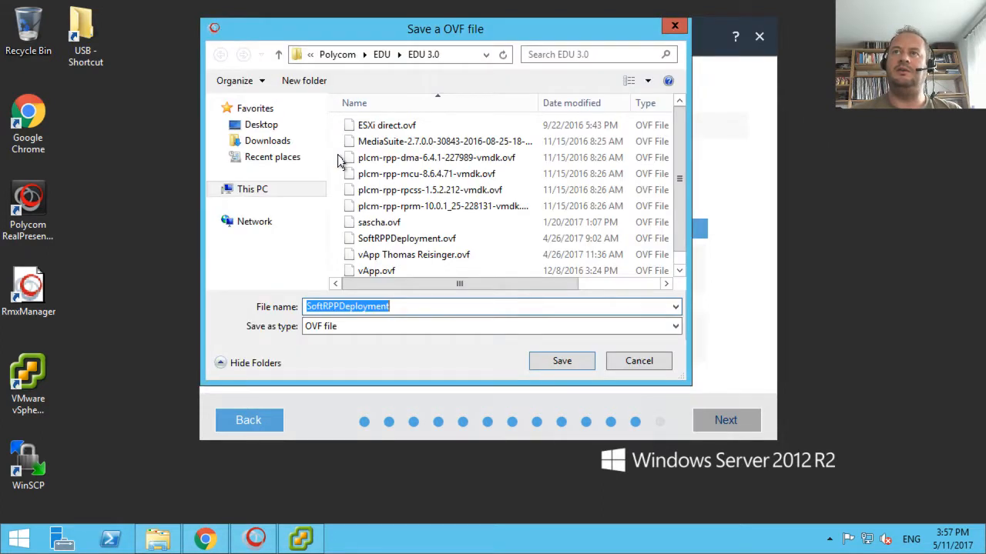
{"action": "left_click", "coordinate": [477, 257]}
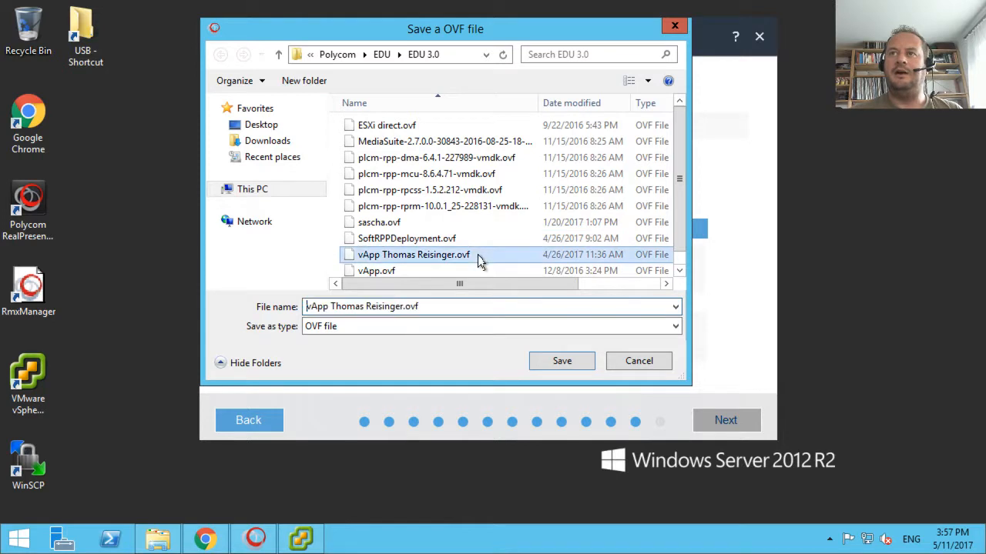
{"action": "left_click", "coordinate": [563, 361]}
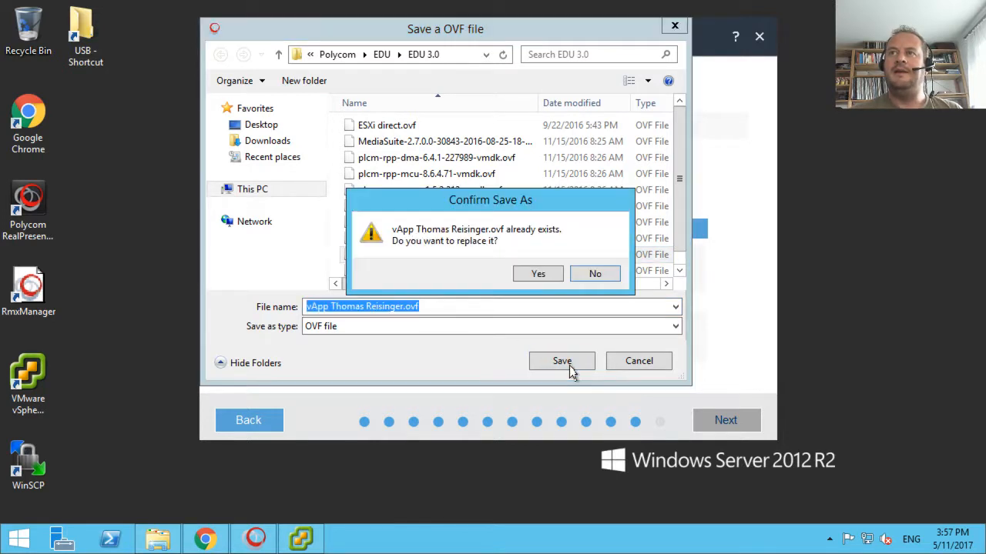
{"action": "left_click", "coordinate": [553, 279]}
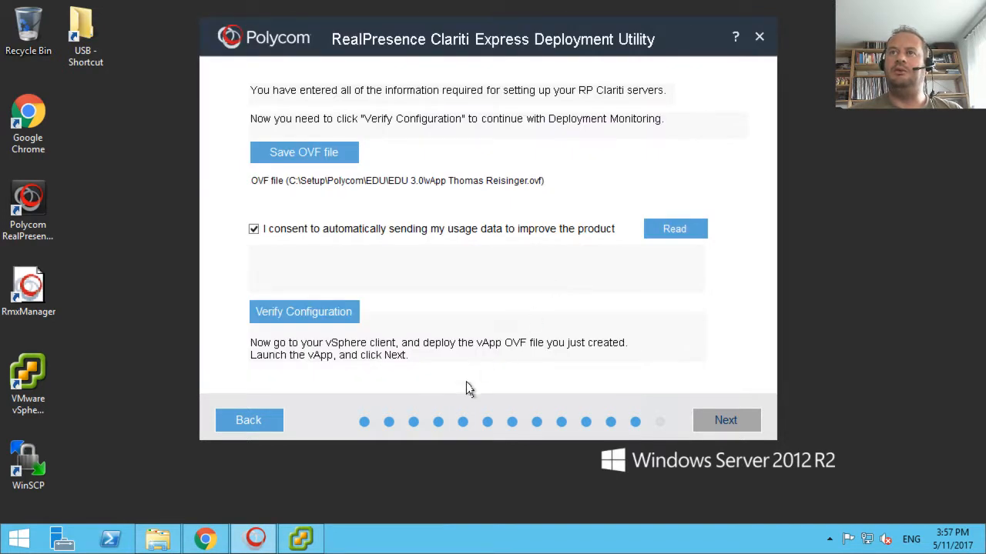
- Inspect the saved vApp OVF file's XML in Notepad++, decline the update offer, and return to the Express Deployment Utility
{"action": "mouse_move", "coordinate": [165, 543]}
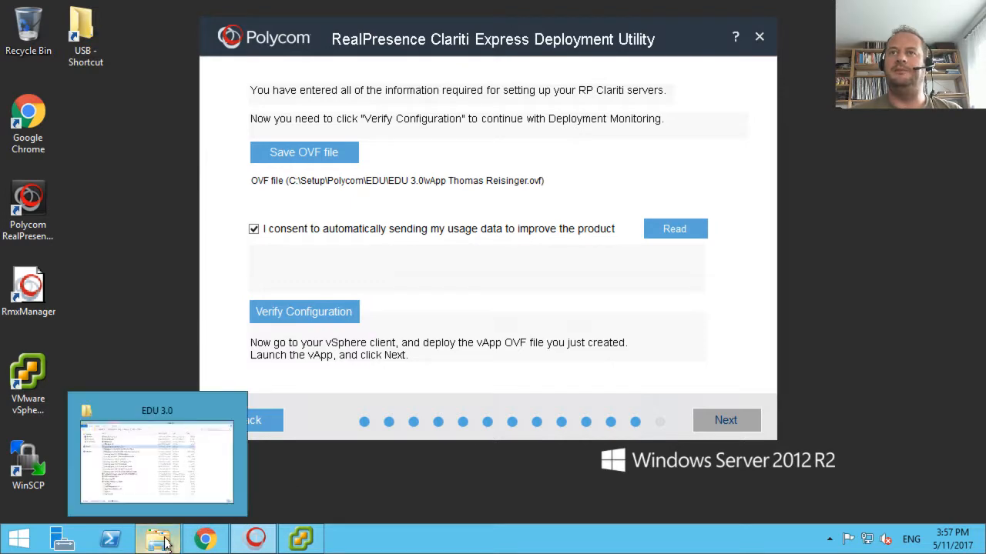
{"action": "left_click", "coordinate": [173, 487]}
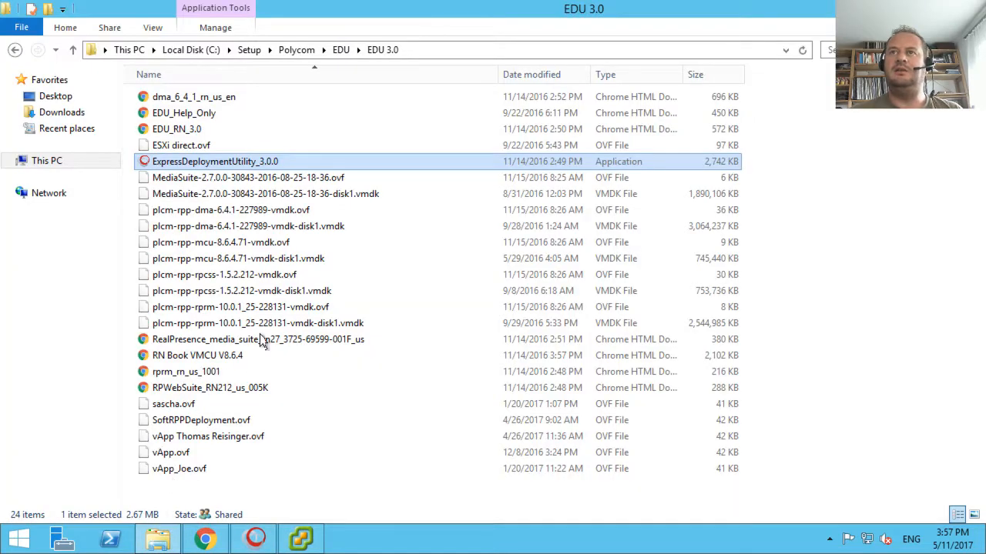
{"action": "left_click", "coordinate": [256, 439]}
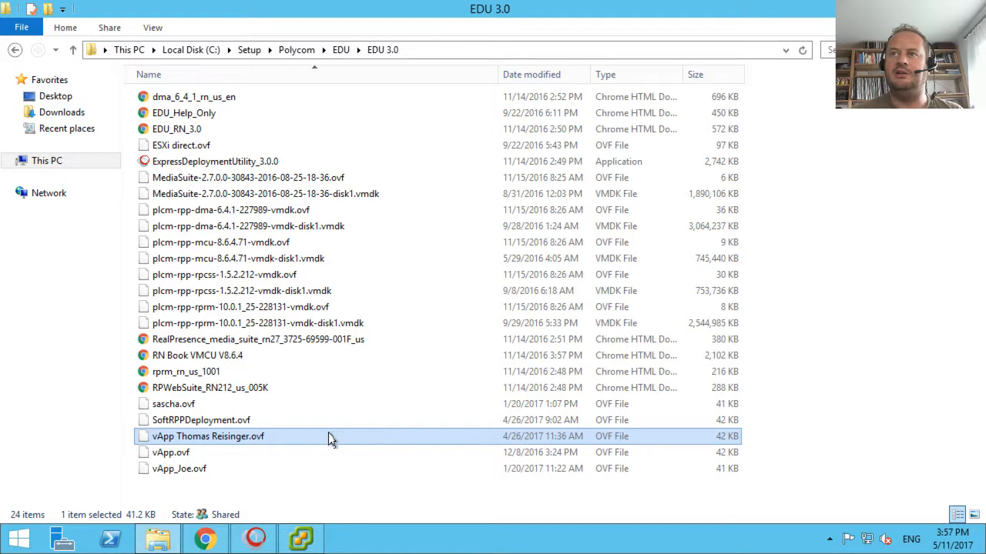
{"action": "right_click", "coordinate": [266, 439]}
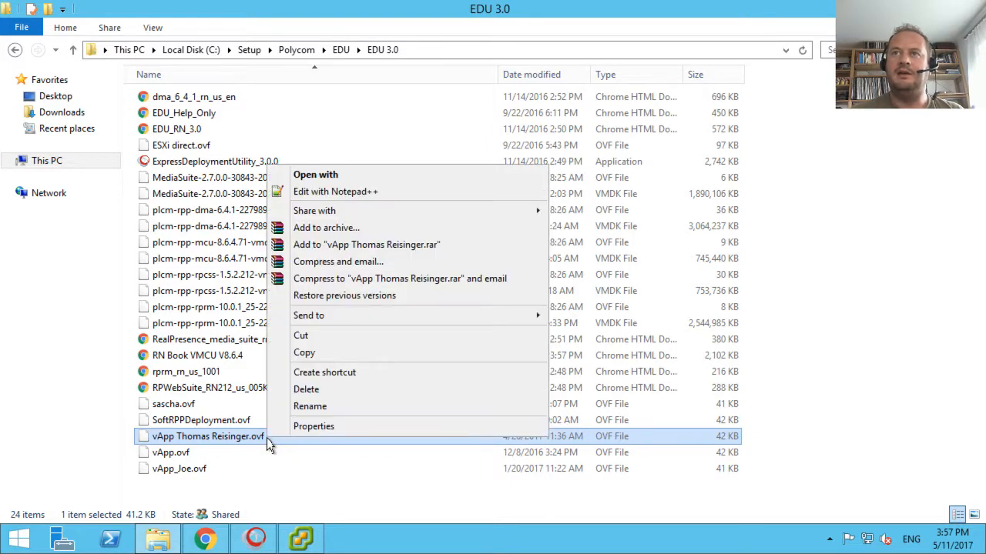
{"action": "left_click", "coordinate": [379, 193]}
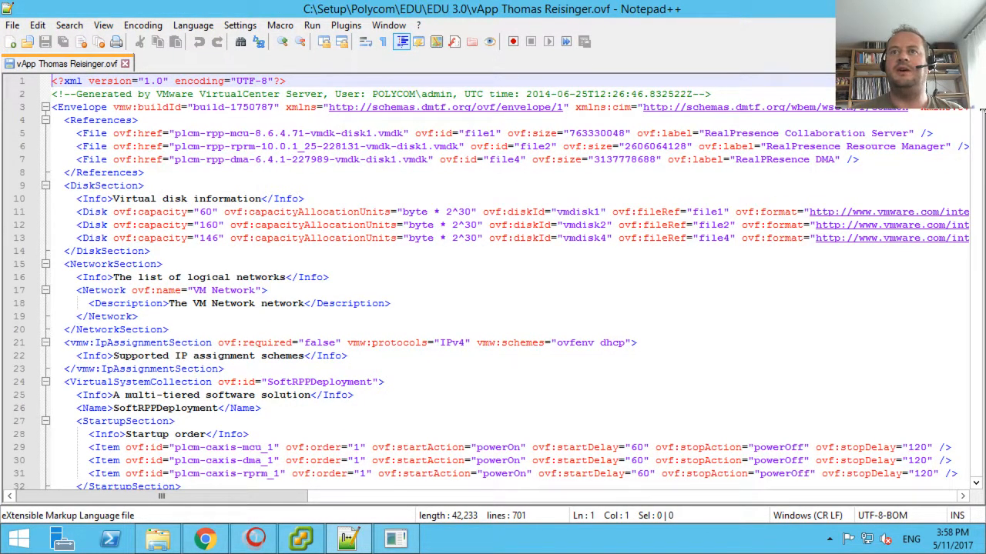
{"action": "left_click_drag", "start_coordinate": [975, 110], "coordinate": [950, 440]}
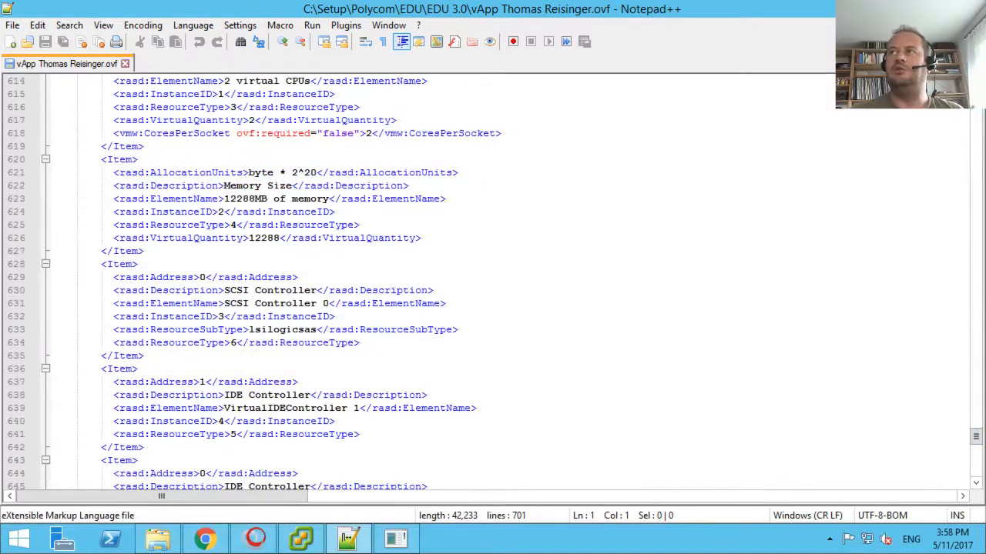
{"action": "left_click", "coordinate": [968, 8]}
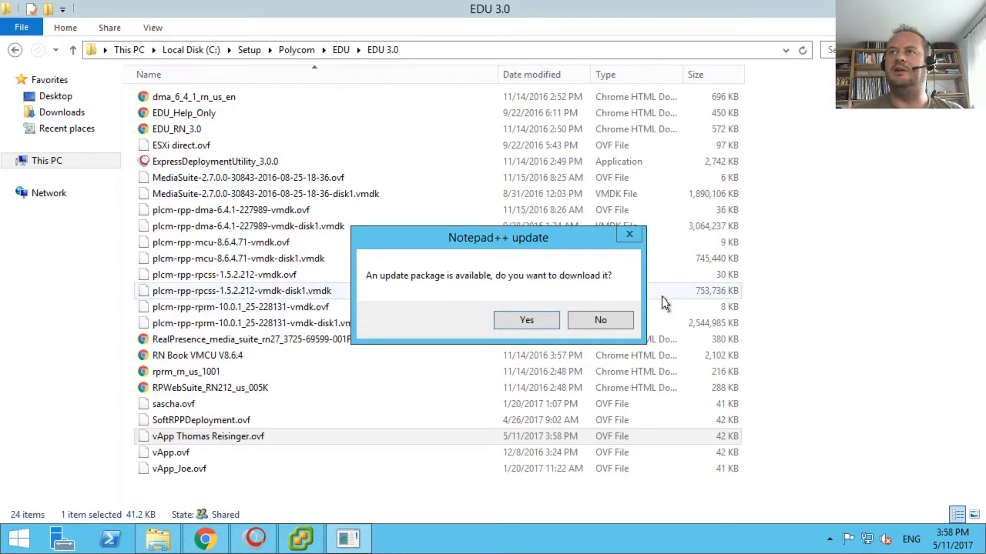
{"action": "left_click", "coordinate": [613, 320]}
{"action": "left_click", "coordinate": [919, 7]}
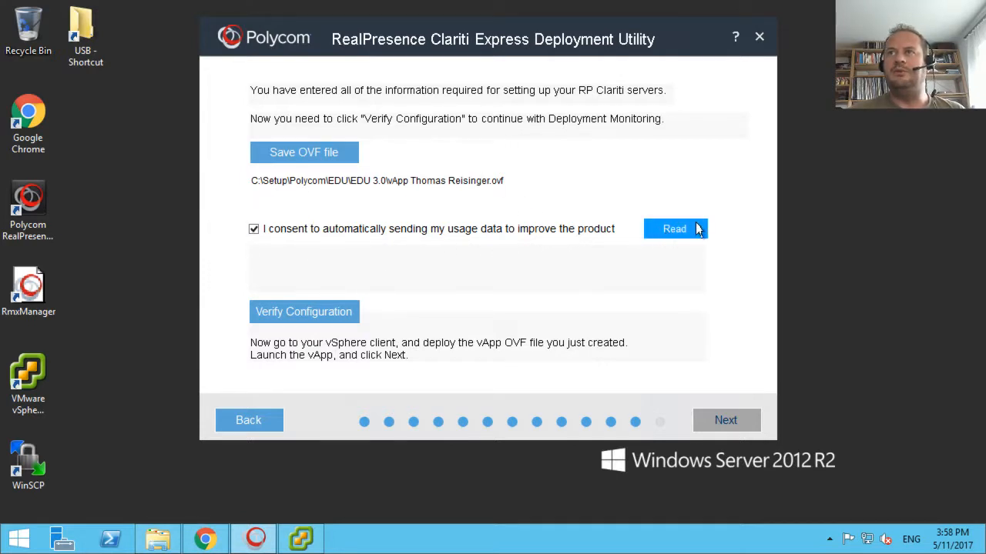
- Verify the configuration's DNS, NTP and server IP addresses, and continue to the deployment monitoring page
{"action": "left_click", "coordinate": [306, 317]}
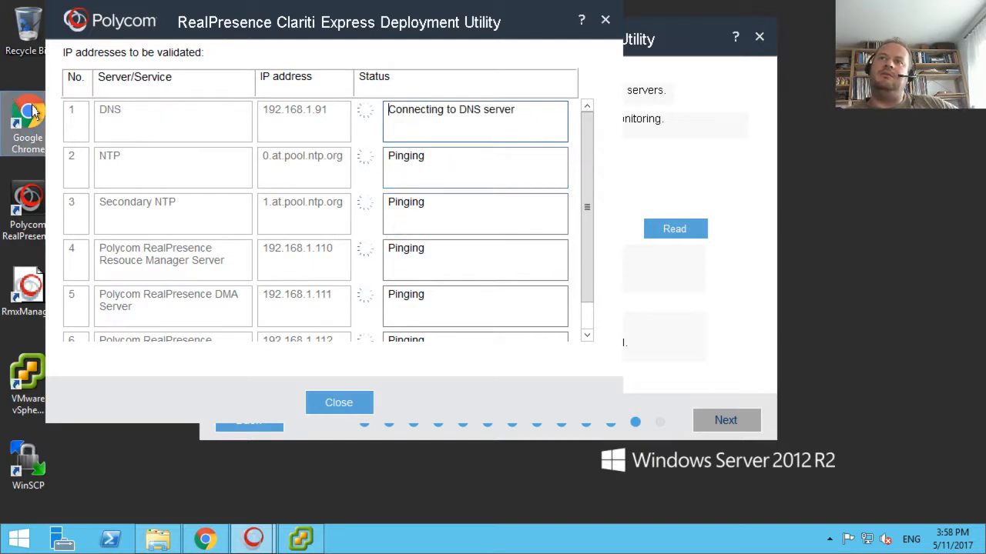
{"action": "left_click_drag", "start_coordinate": [194, 25], "coordinate": [205, 66]}
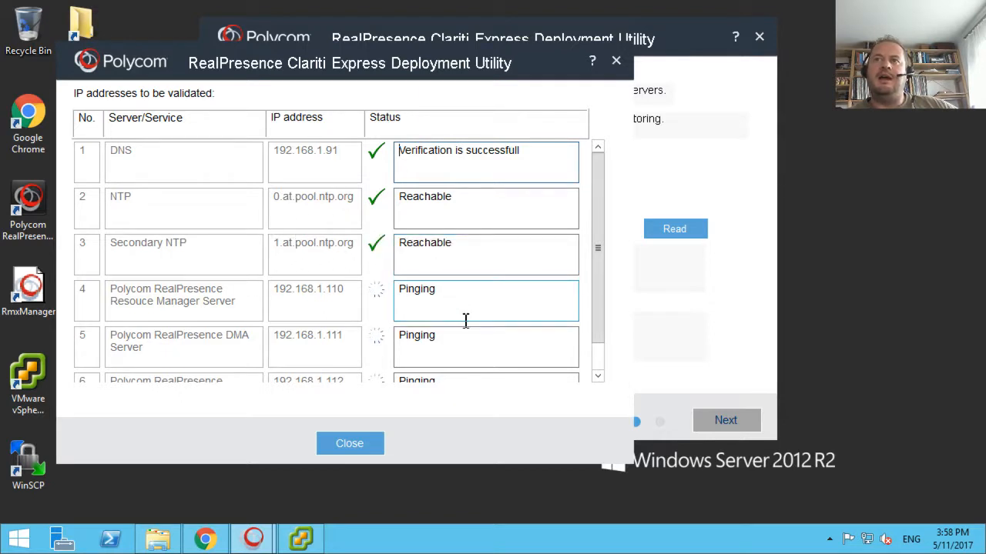
{"action": "left_click_drag", "start_coordinate": [605, 258], "coordinate": [598, 334]}
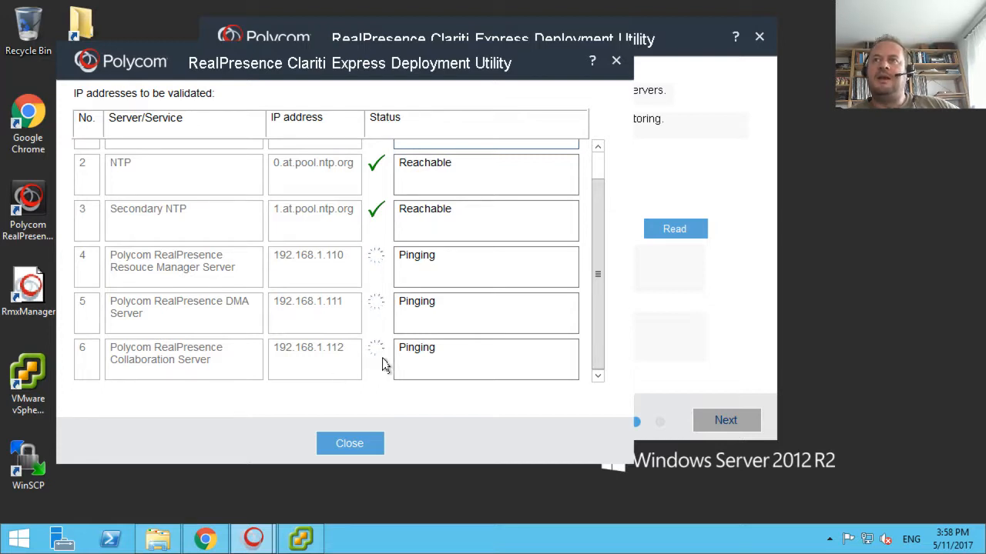
{"action": "left_click_drag", "start_coordinate": [599, 283], "coordinate": [598, 246]}
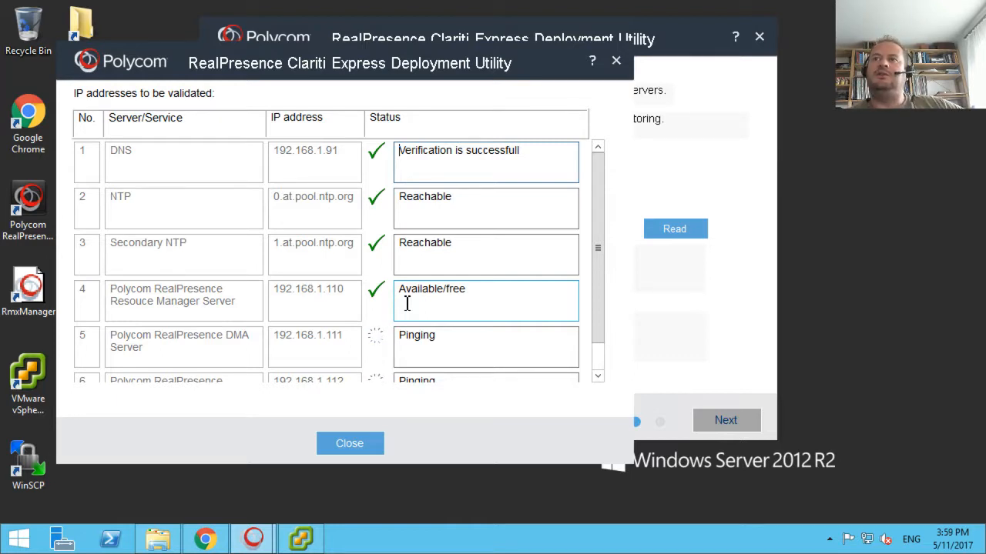
{"action": "left_click", "coordinate": [599, 365]}
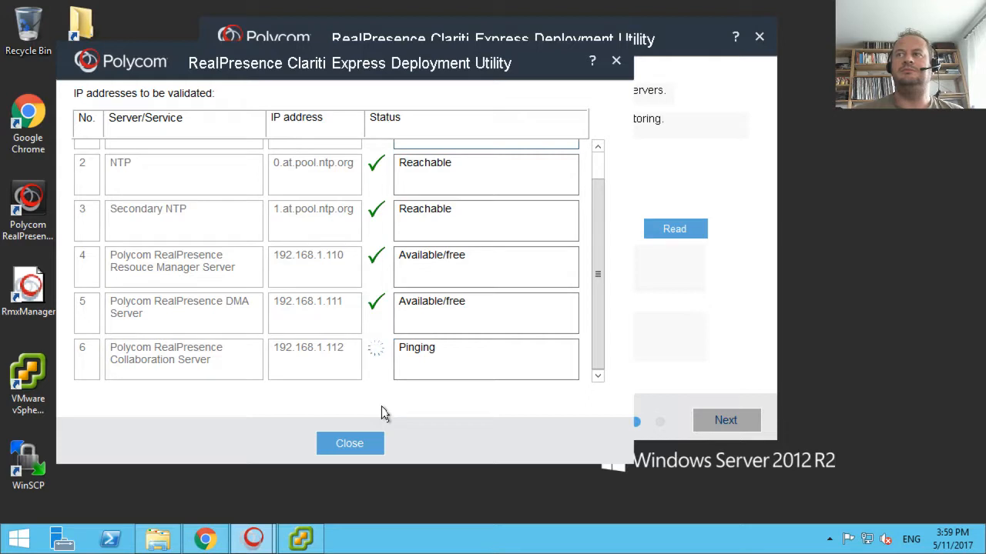
{"action": "left_click", "coordinate": [349, 444]}
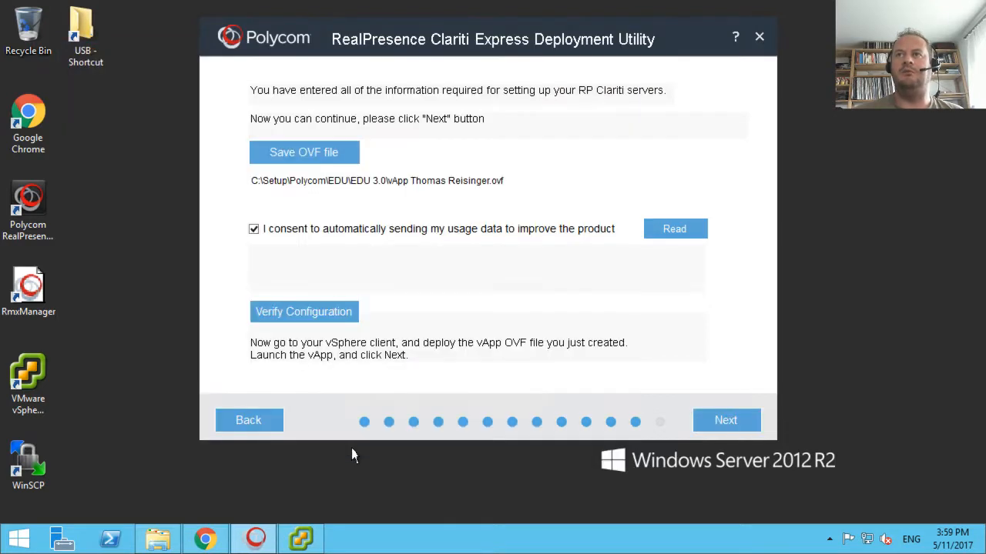
{"action": "left_click", "coordinate": [734, 419]}
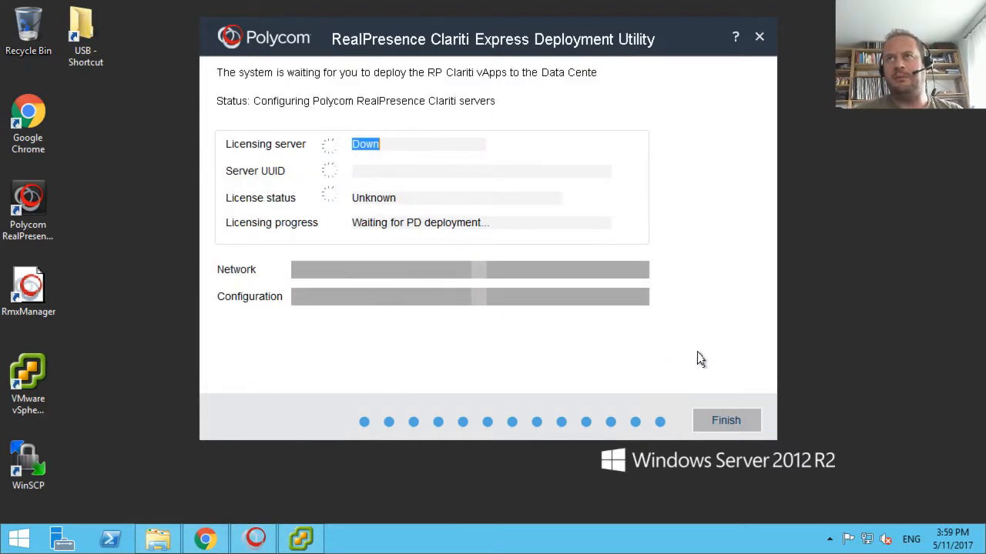
{"action": "mouse_move", "coordinate": [484, 82]}
{"action": "left_mouse_down"}
{"action": "mouse_move", "coordinate": [506, 81]}
{"action": "mouse_move", "coordinate": [469, 76]}
{"action": "left_mouse_up"}
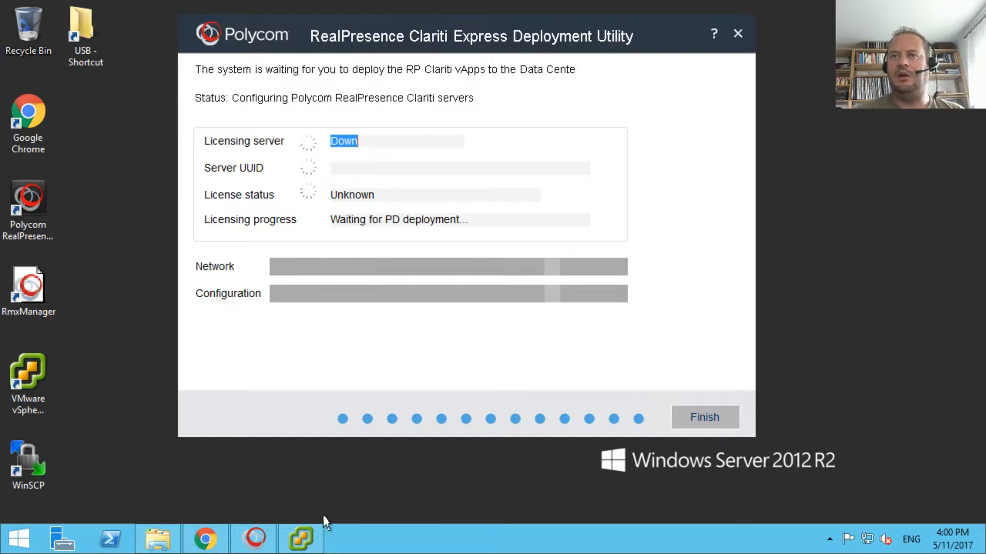
- Switch to the vSphere Client and start deploying an OVF template for host 192.168.1.76
{"action": "left_click", "coordinate": [310, 538]}
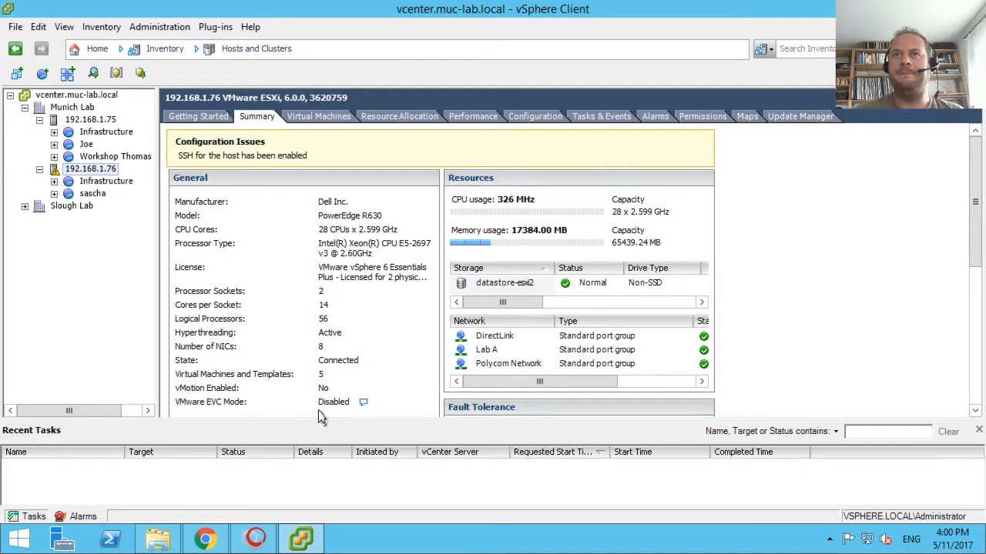
{"action": "left_click", "coordinate": [14, 29]}
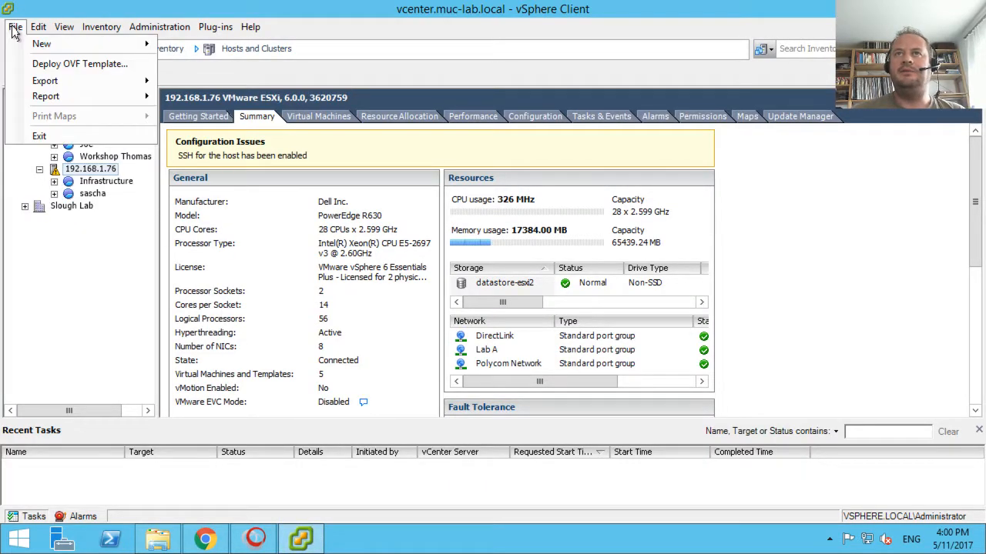
{"action": "left_click", "coordinate": [370, 15]}
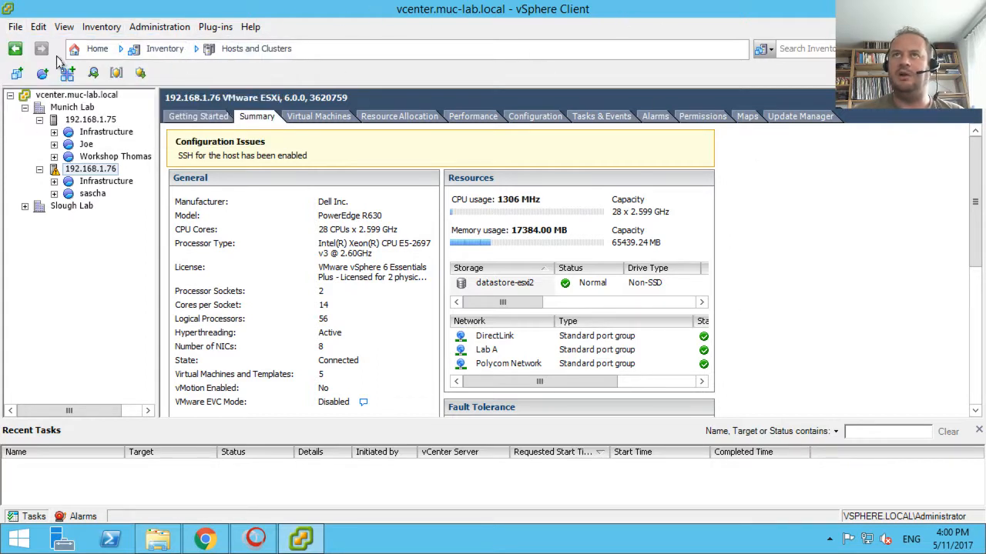
{"action": "left_click", "coordinate": [15, 28]}
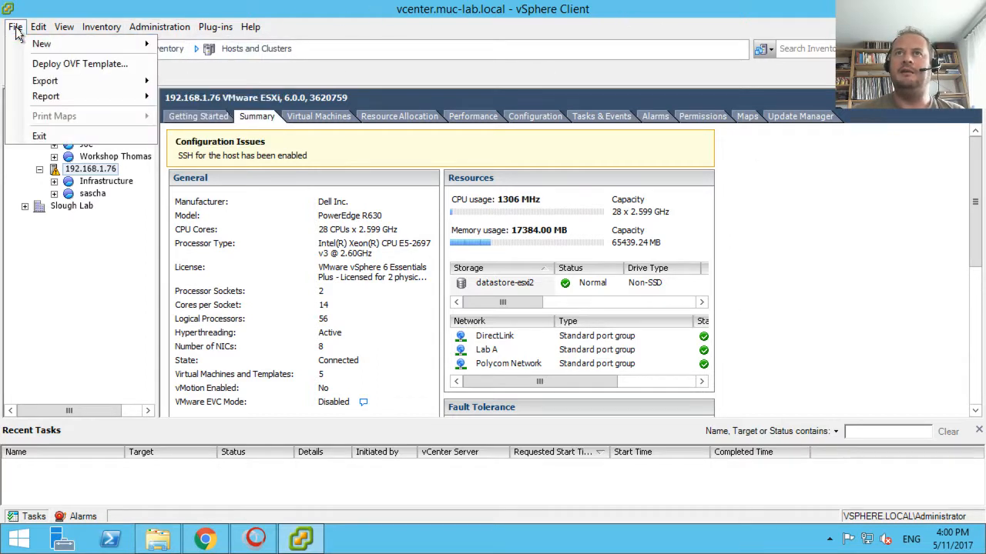
{"action": "left_click", "coordinate": [51, 66]}
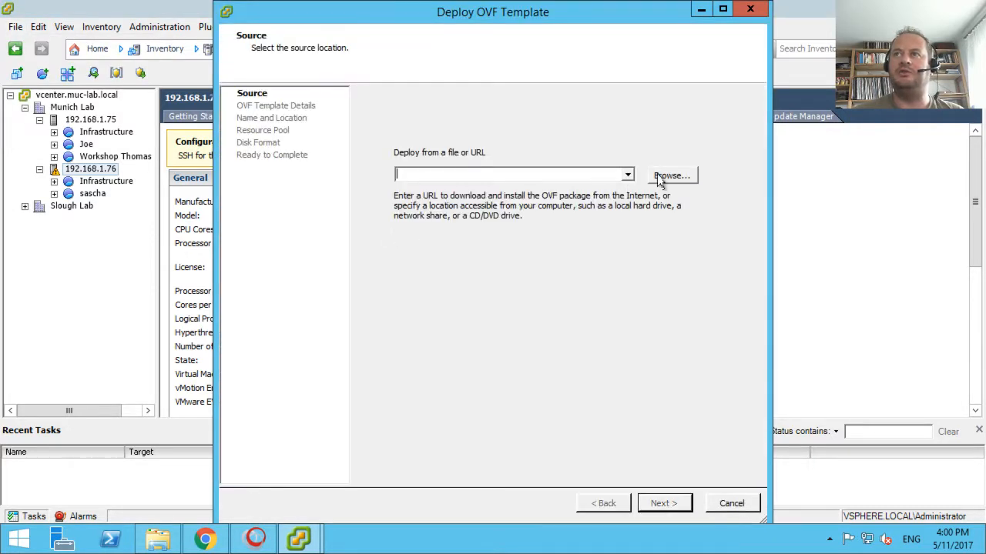
- Choose the newly saved vApp OVF file from C:\Setup\Polycom\EDU\EDU 3.0 as the source and continue to the template details
{"action": "left_click", "coordinate": [659, 177]}
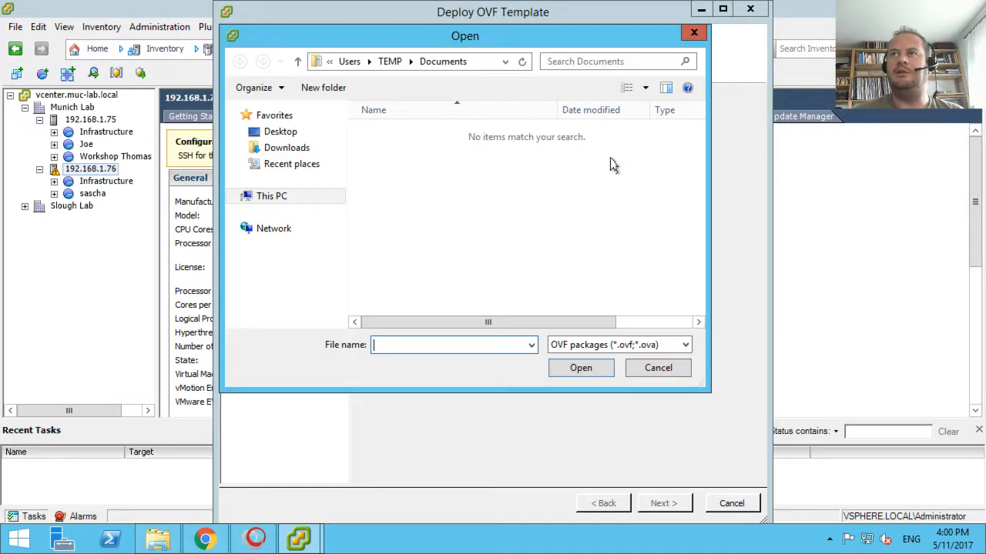
{"action": "left_click", "coordinate": [286, 202]}
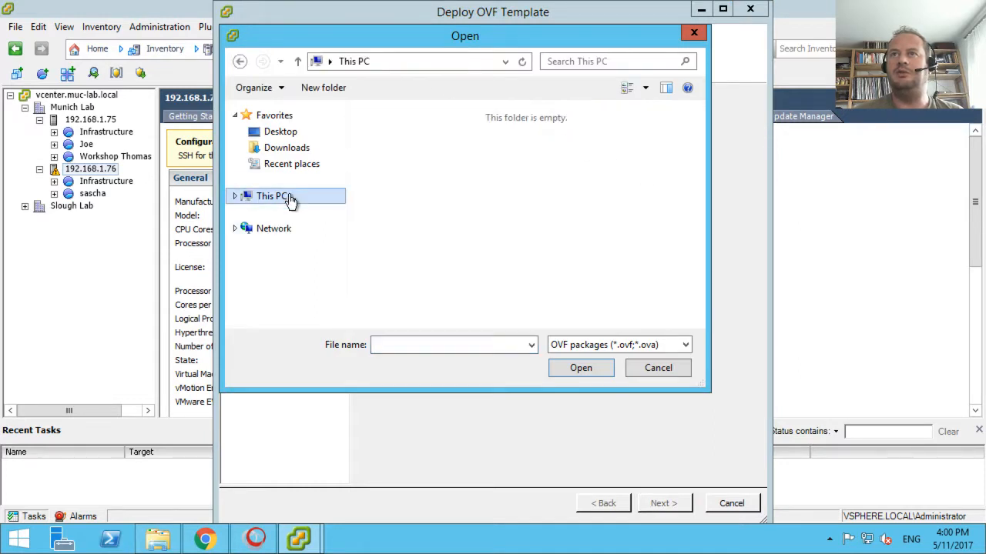
{"action": "double_click", "coordinate": [443, 298]}
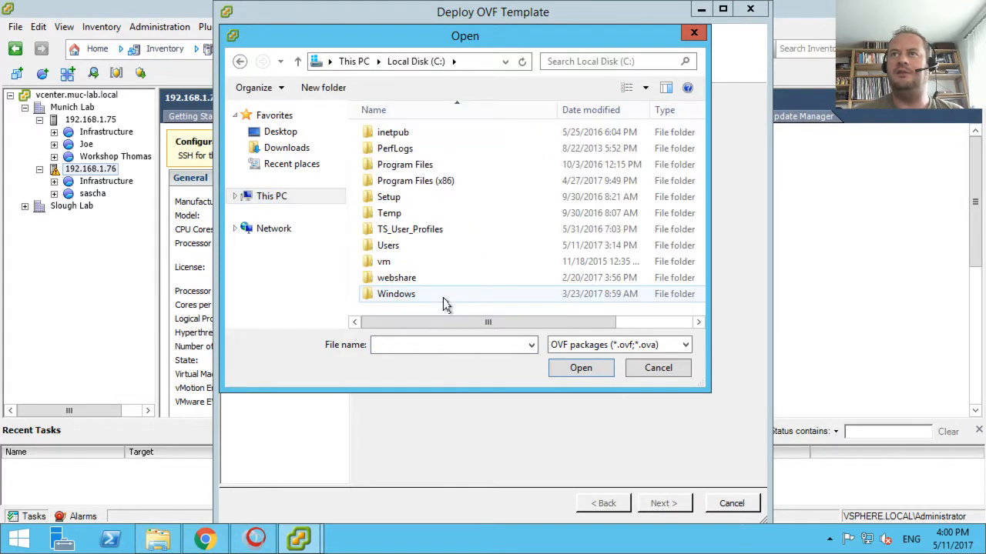
{"action": "double_click", "coordinate": [376, 195]}
{"action": "double_click", "coordinate": [392, 151]}
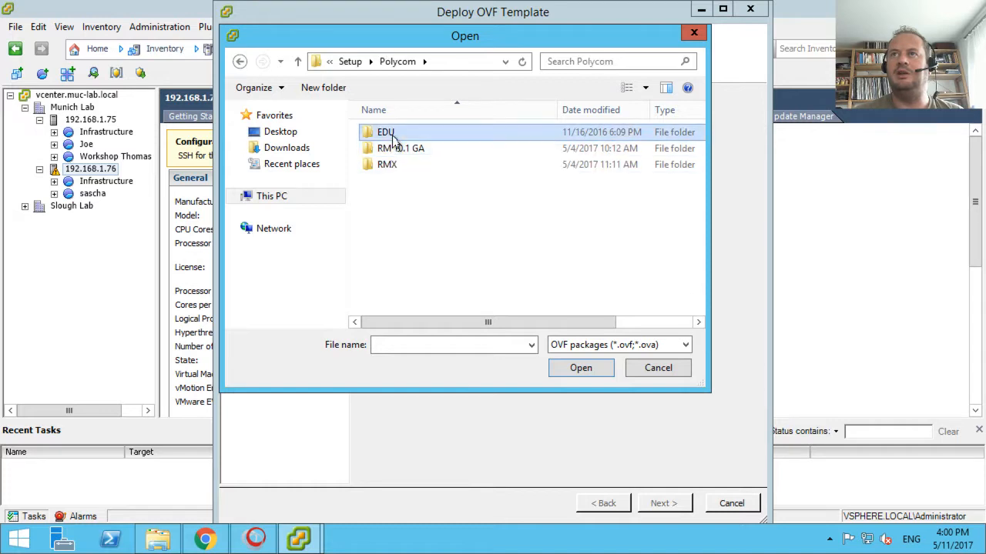
{"action": "double_click", "coordinate": [387, 133]}
{"action": "double_click", "coordinate": [393, 149]}
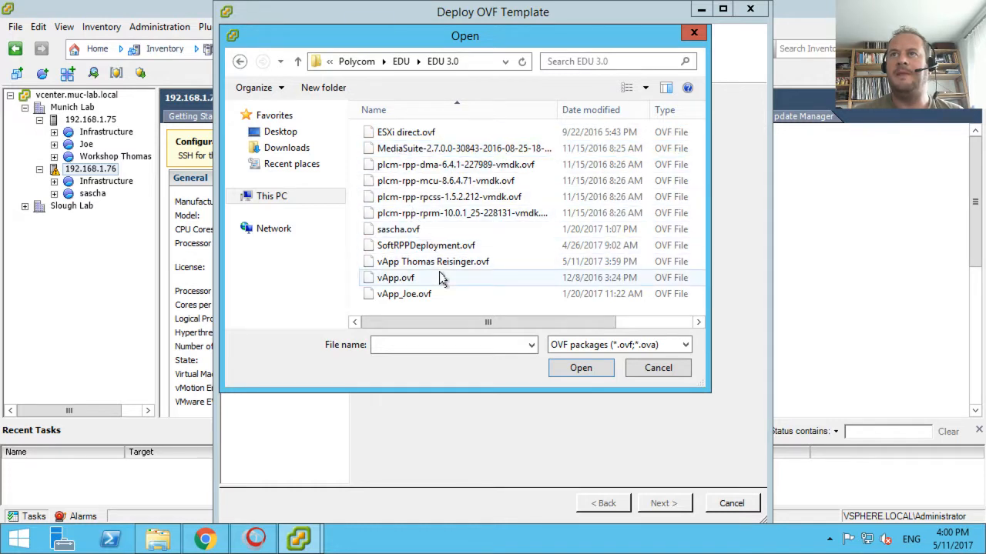
{"action": "left_click", "coordinate": [390, 264]}
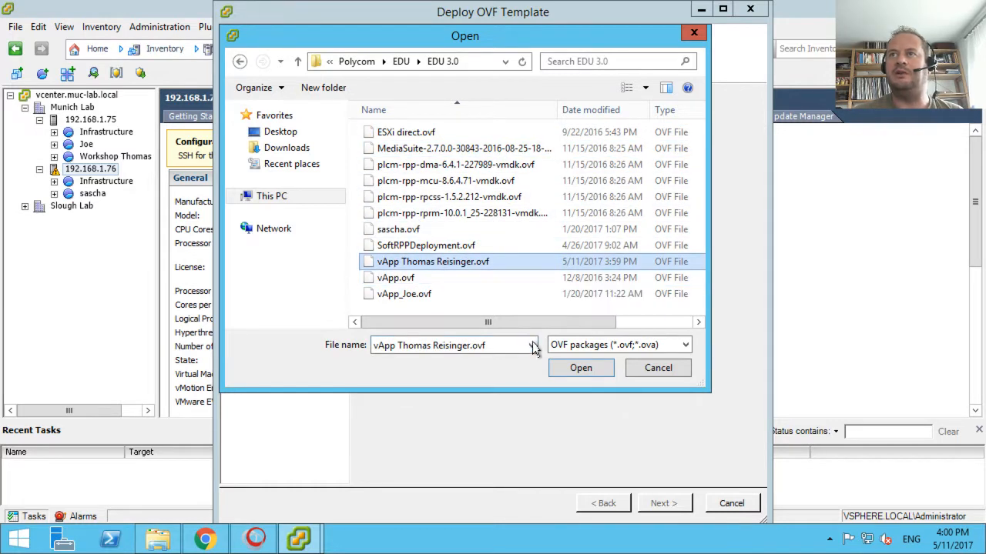
{"action": "left_click", "coordinate": [580, 369]}
{"action": "left_click", "coordinate": [662, 504]}
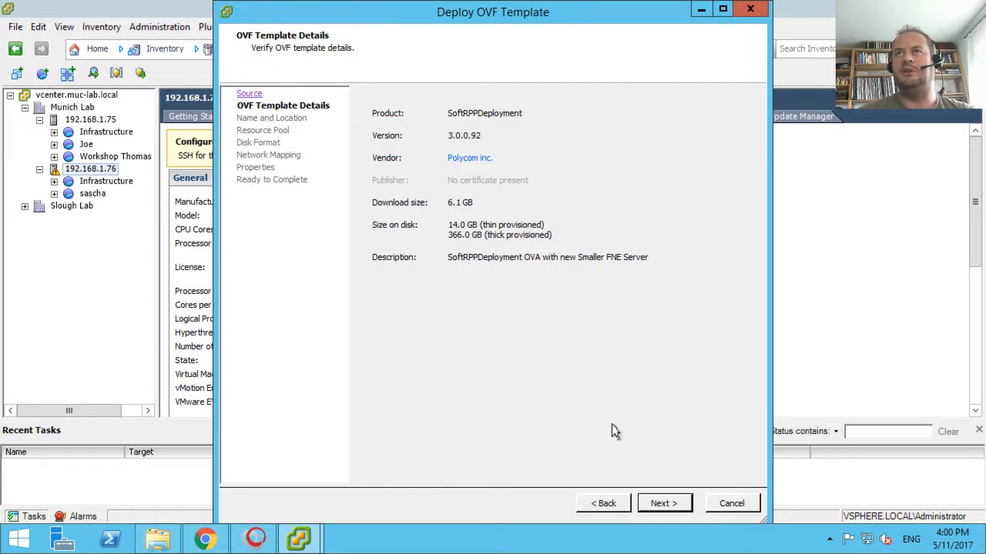
- Accept the template details, name the deployment EDU in the Munich Lab inventory location, and continue to the resource pool selection
{"action": "left_click", "coordinate": [663, 503]}
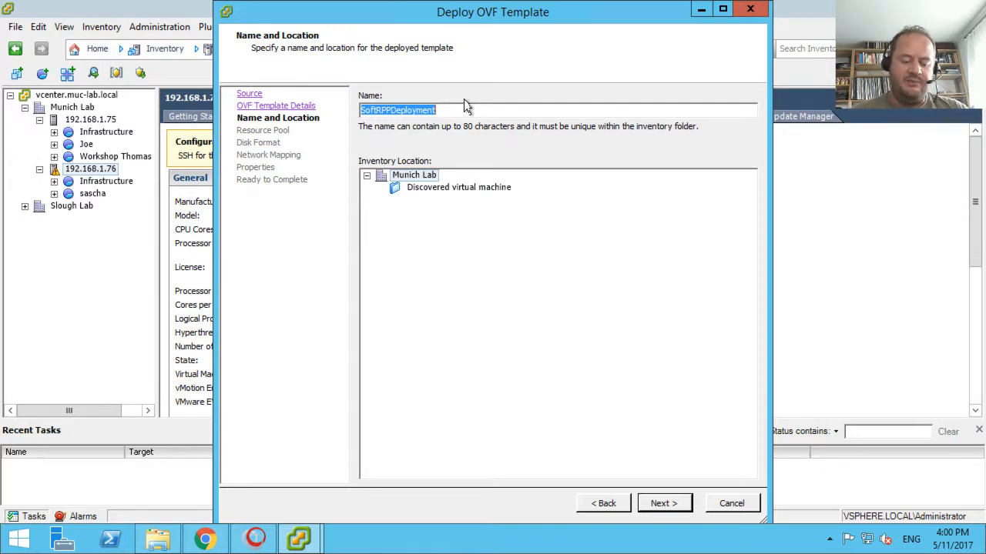
{"action": "type", "text": "EDU"}
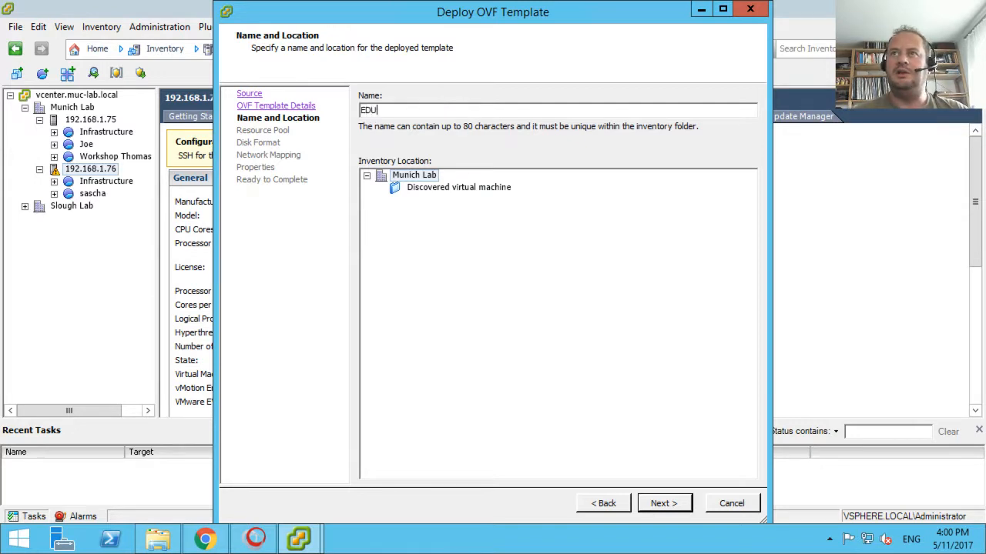
{"action": "left_click", "coordinate": [663, 504]}
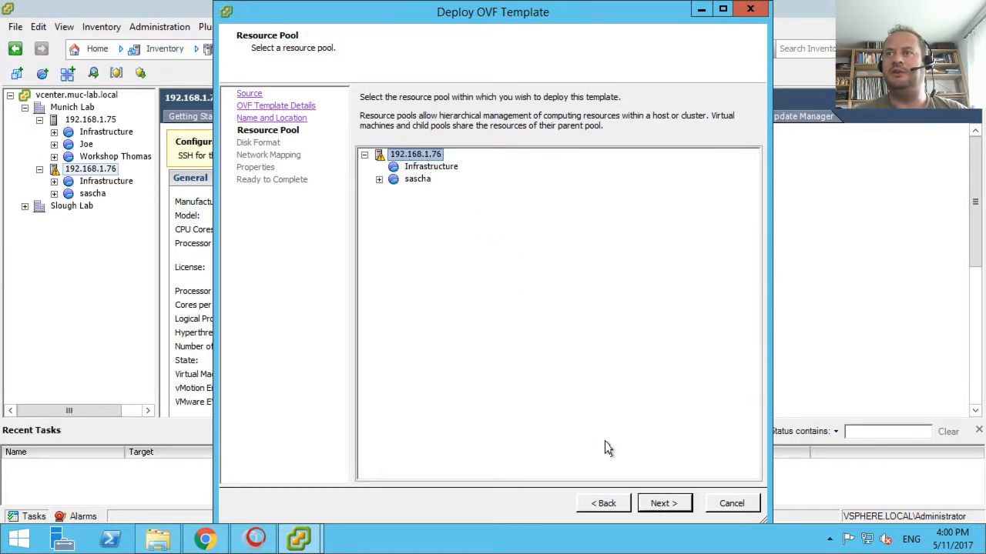
- Accept host 192.168.1.76 as the resource pool, set the disk format to Thin Provision, and continue to the network mapping
{"action": "left_click", "coordinate": [656, 508]}
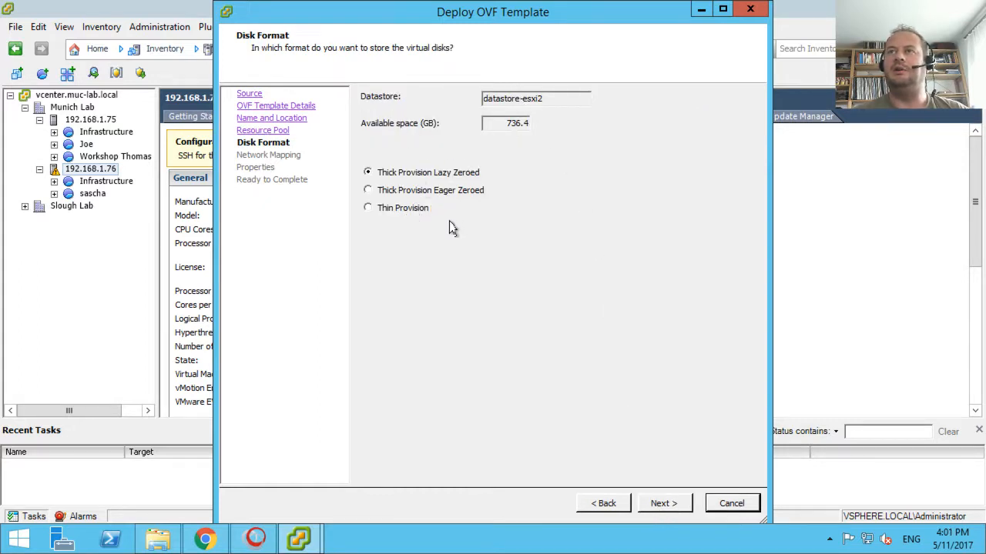
{"action": "left_click", "coordinate": [406, 215]}
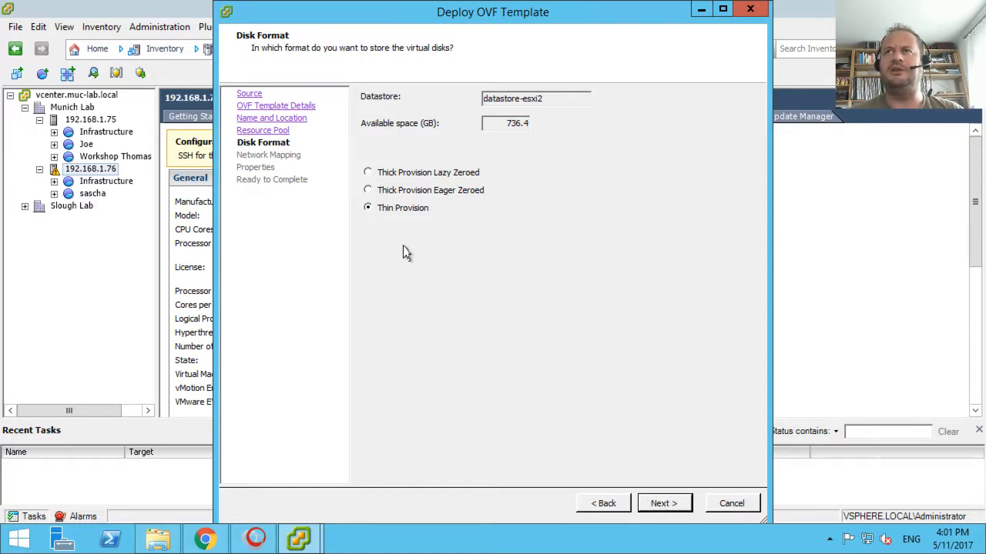
{"action": "left_click", "coordinate": [660, 504]}
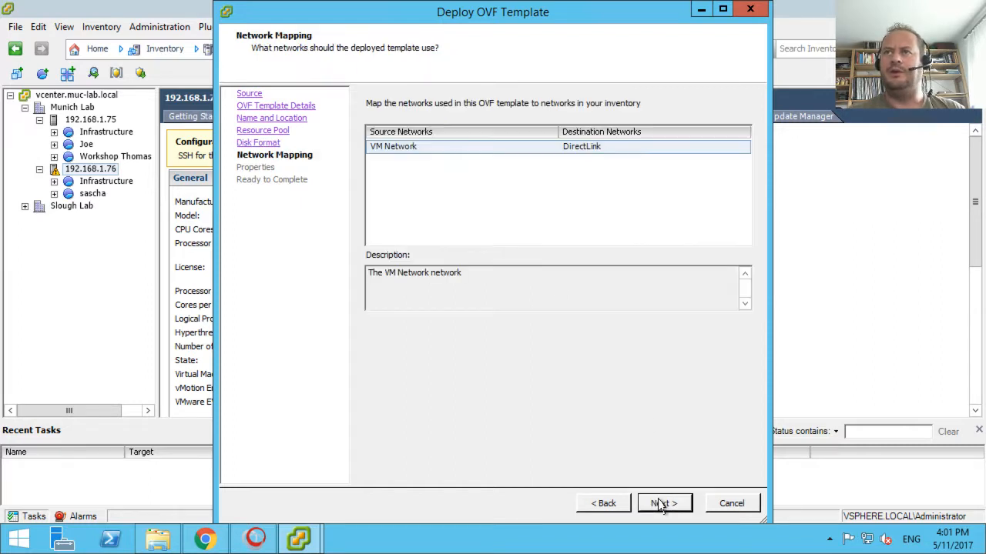
- Map the VM Network source to the Lab A destination network and continue to the deployment properties
{"action": "left_click", "coordinate": [583, 148]}
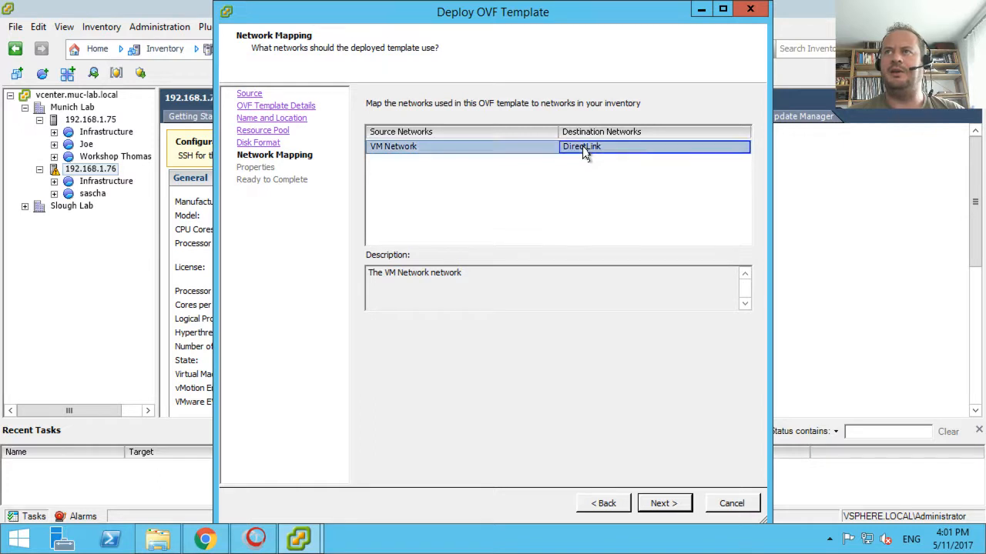
{"action": "left_click", "coordinate": [583, 147]}
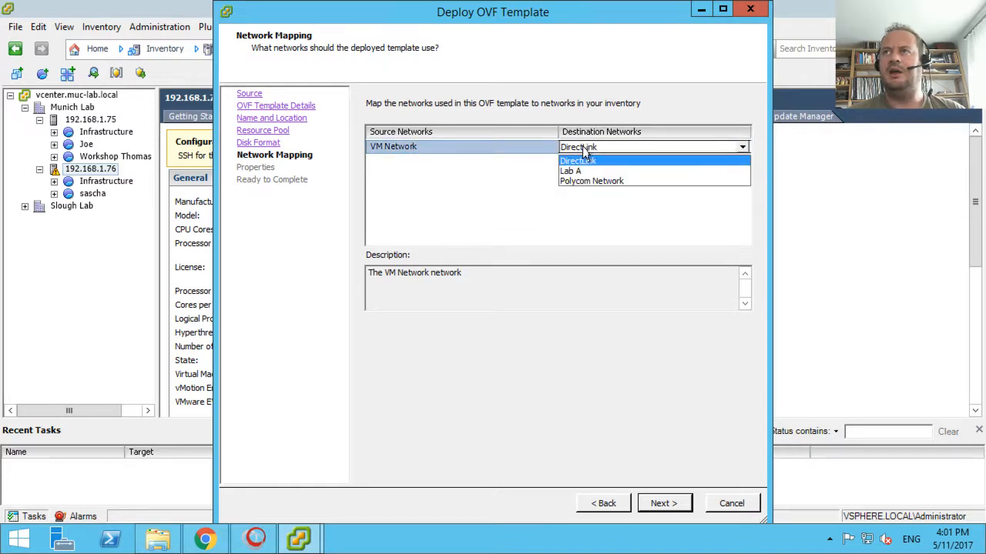
{"action": "left_click", "coordinate": [642, 174]}
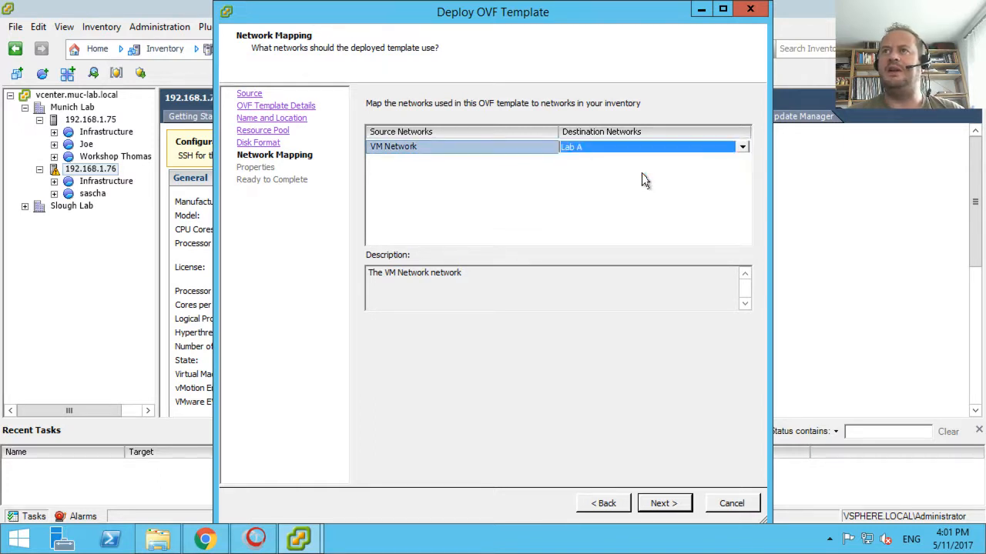
{"action": "left_click", "coordinate": [675, 506]}
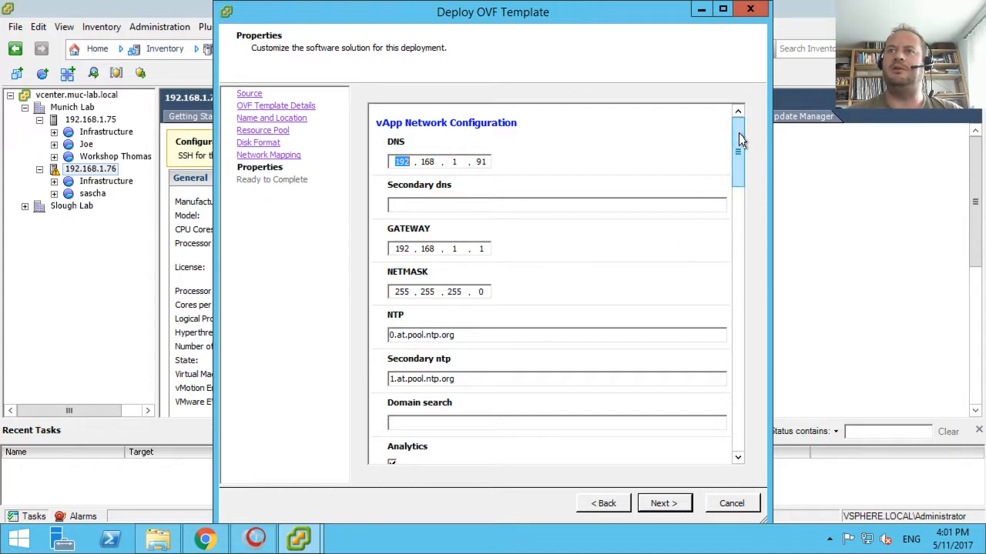
- Review the vApp network and VM IP properties, enable powering on after deployment, and start the EDU deployment
{"action": "left_click_drag", "start_coordinate": [739, 140], "coordinate": [776, 435]}
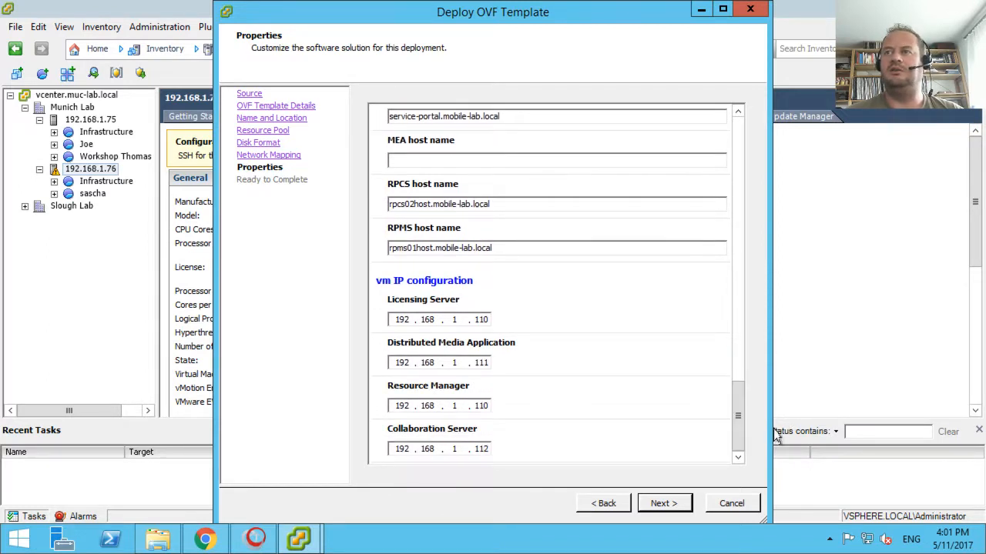
{"action": "left_click", "coordinate": [661, 504]}
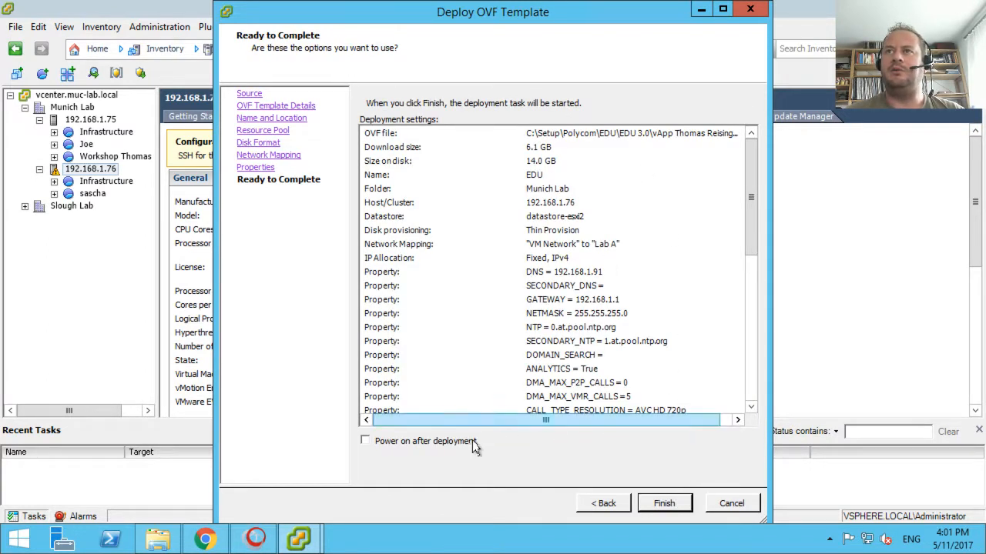
{"action": "left_click", "coordinate": [366, 443]}
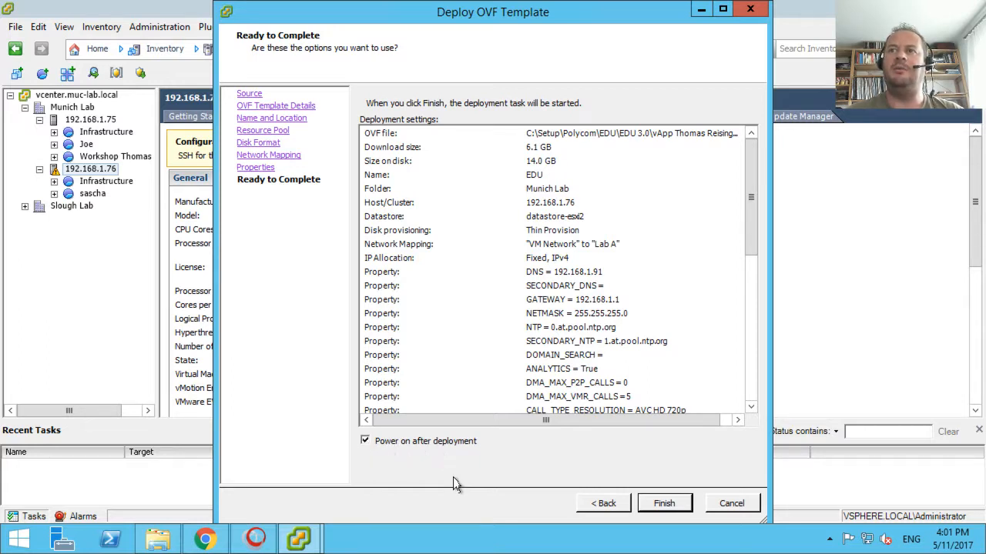
{"action": "left_click", "coordinate": [666, 504]}
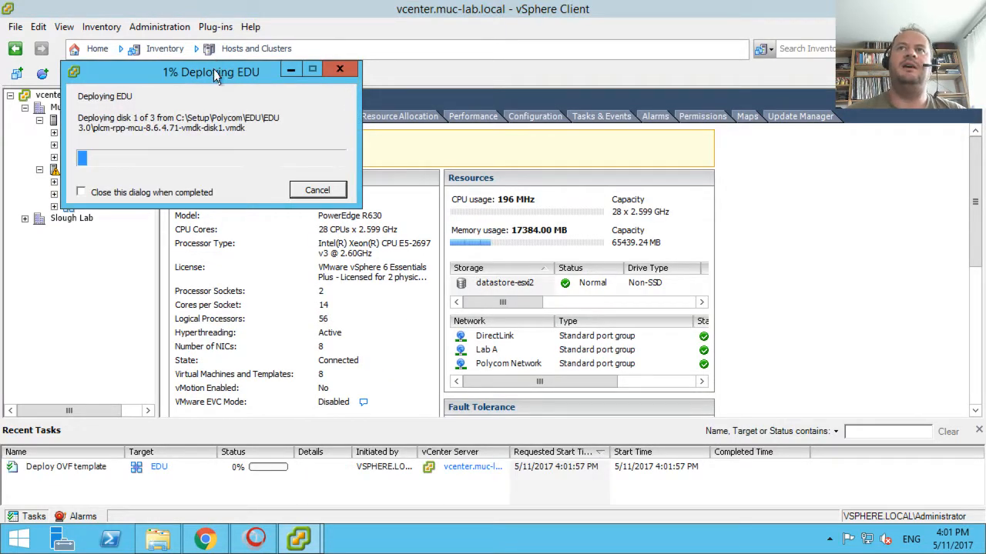
- Expand the EDU vApp under host 192.168.1.76 and widen the inventory tree to view its virtual machines' full names
{"action": "left_click_drag", "start_coordinate": [213, 70], "coordinate": [251, 190]}
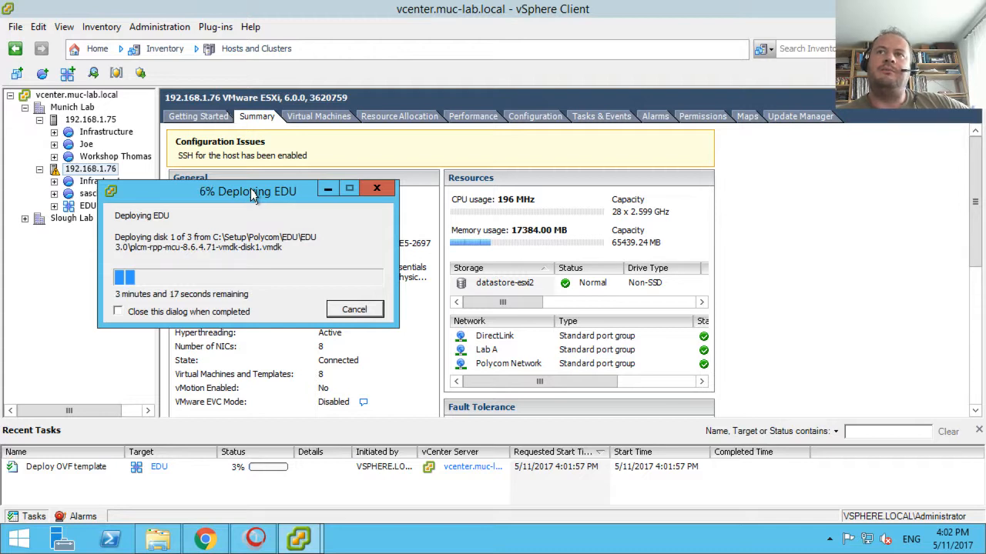
{"action": "left_click_drag", "start_coordinate": [251, 188], "coordinate": [304, 181]}
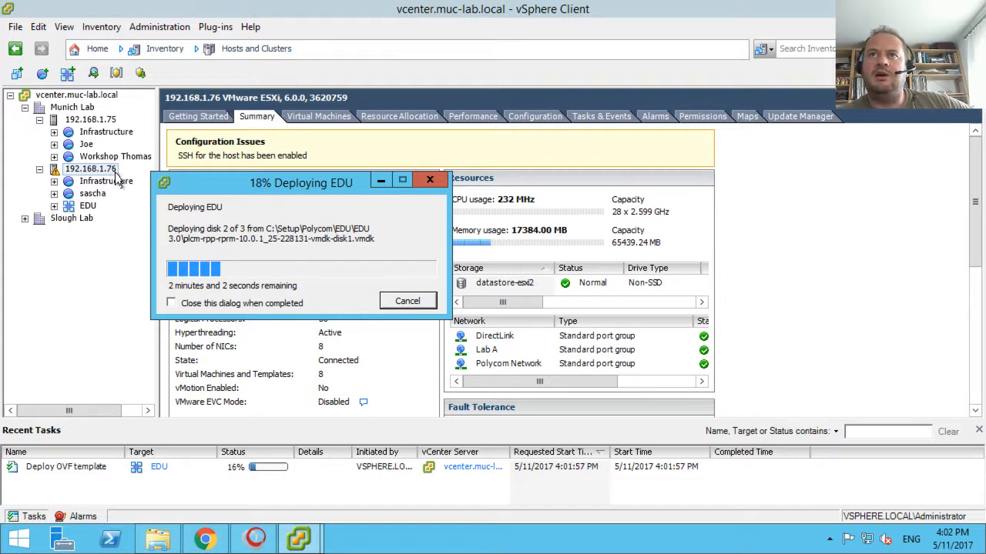
{"action": "left_click", "coordinate": [54, 206]}
{"action": "left_click_drag", "start_coordinate": [194, 190], "coordinate": [239, 192]}
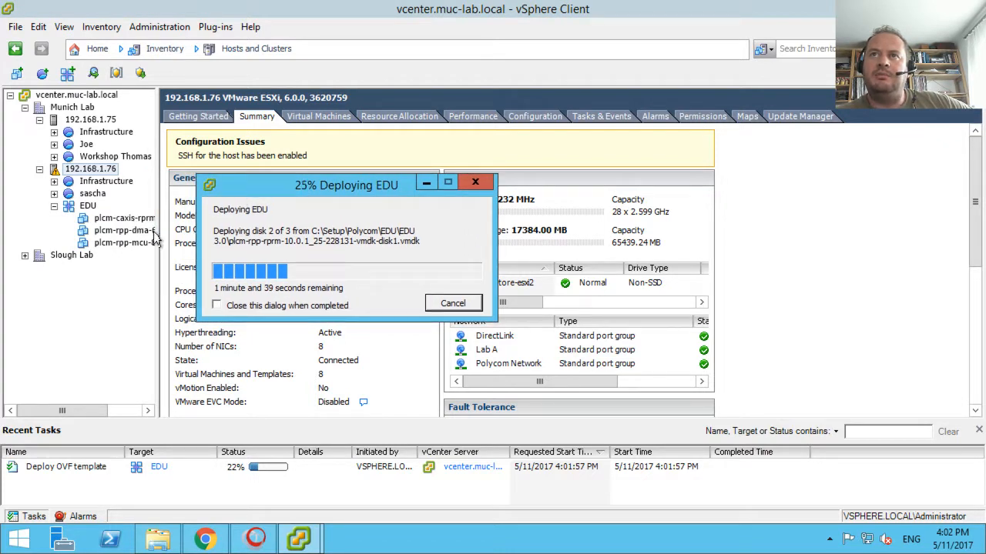
{"action": "left_click_drag", "start_coordinate": [161, 236], "coordinate": [219, 236]}
{"action": "left_click_drag", "start_coordinate": [255, 186], "coordinate": [306, 207]}
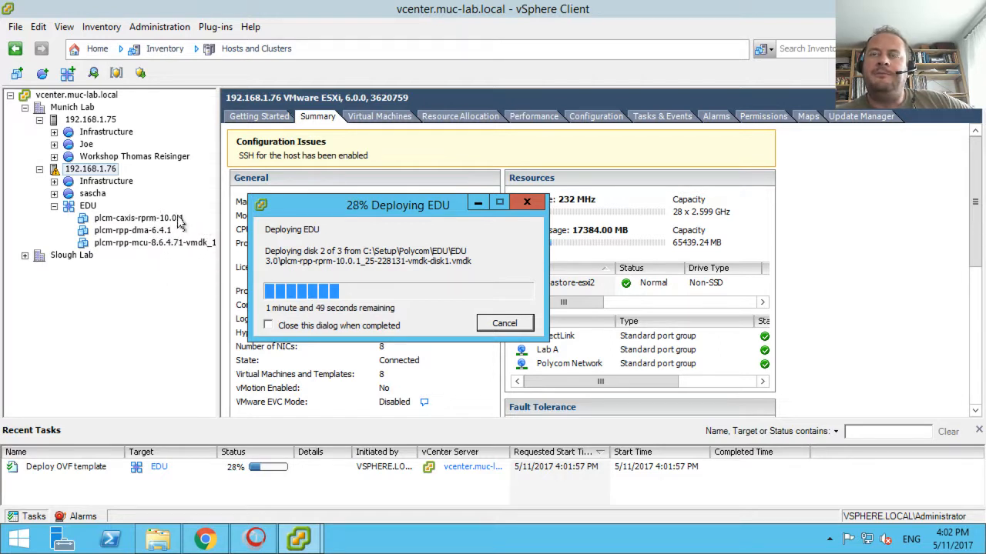
- Switch to Chrome to check the Polycom software download list, and return to the deployment progress in the vSphere Client
{"action": "left_click", "coordinate": [204, 539]}
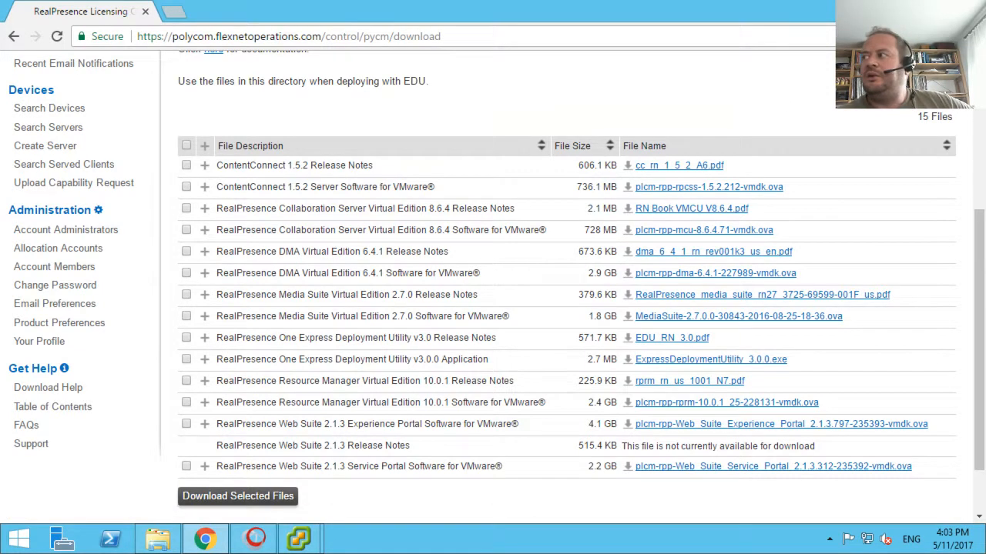
{"action": "left_click", "coordinate": [918, 7]}
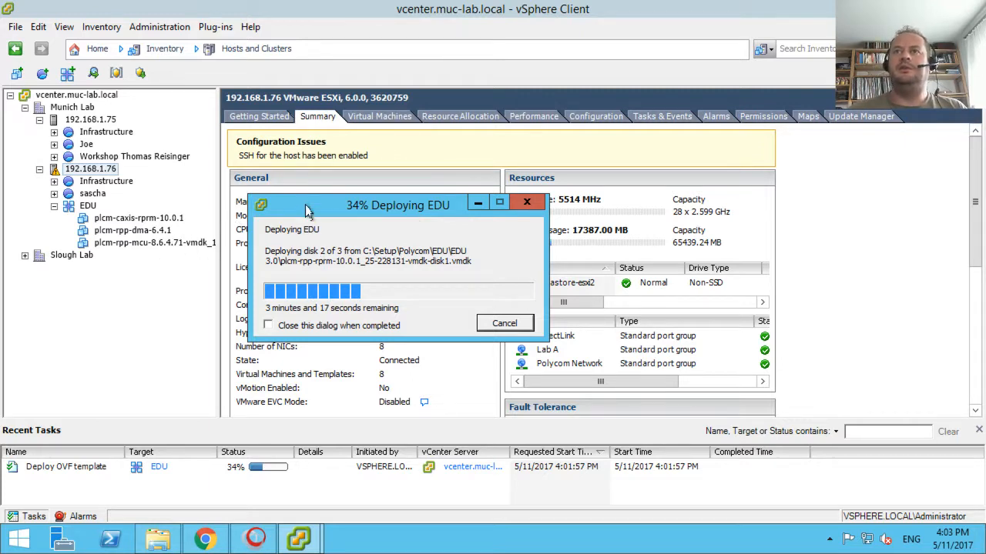
{"action": "left_click_drag", "start_coordinate": [305, 209], "coordinate": [287, 217]}
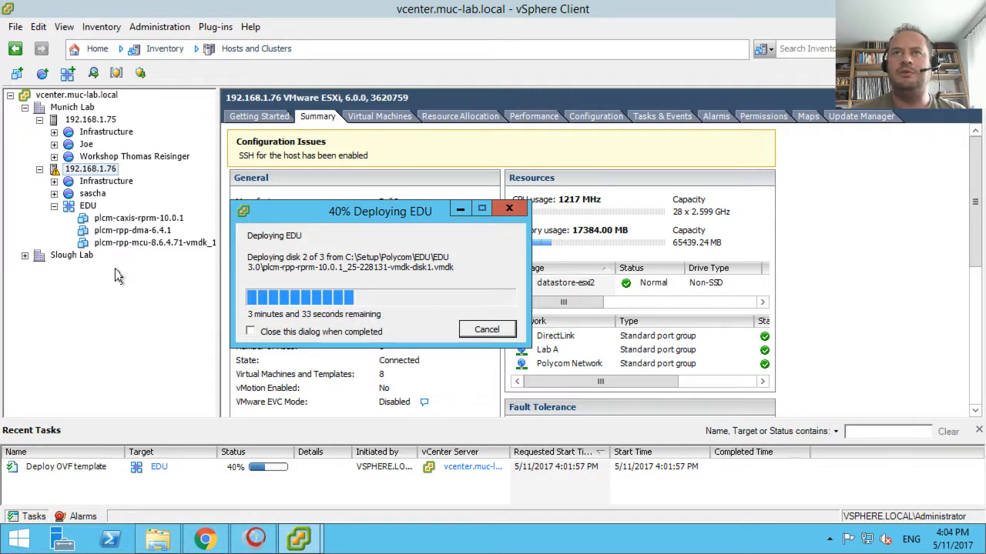
- Look at the ts.muc-lab.local virtual machine in host 192.168.1.75's Infrastructure pool, and collapse the pool again
{"action": "left_click", "coordinate": [54, 132]}
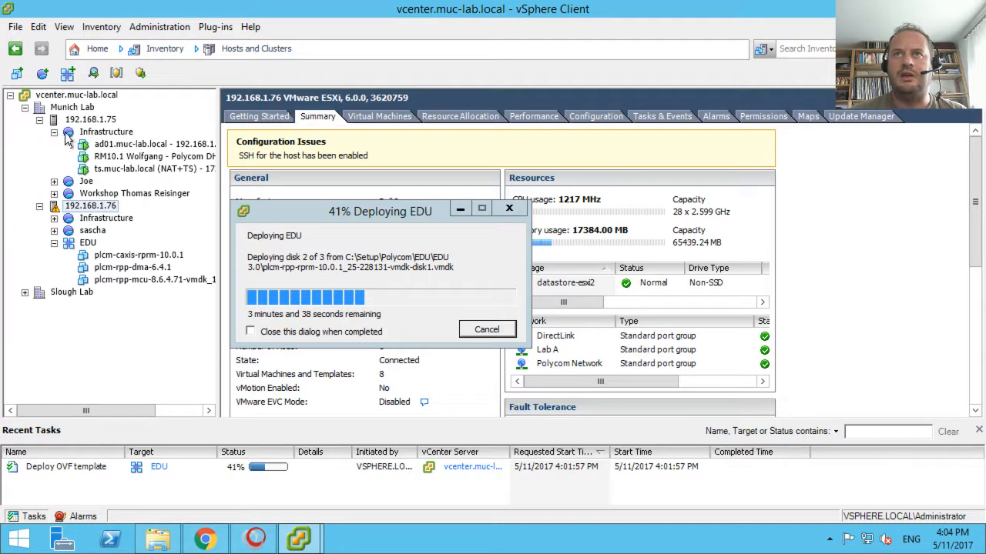
{"action": "left_click", "coordinate": [120, 171]}
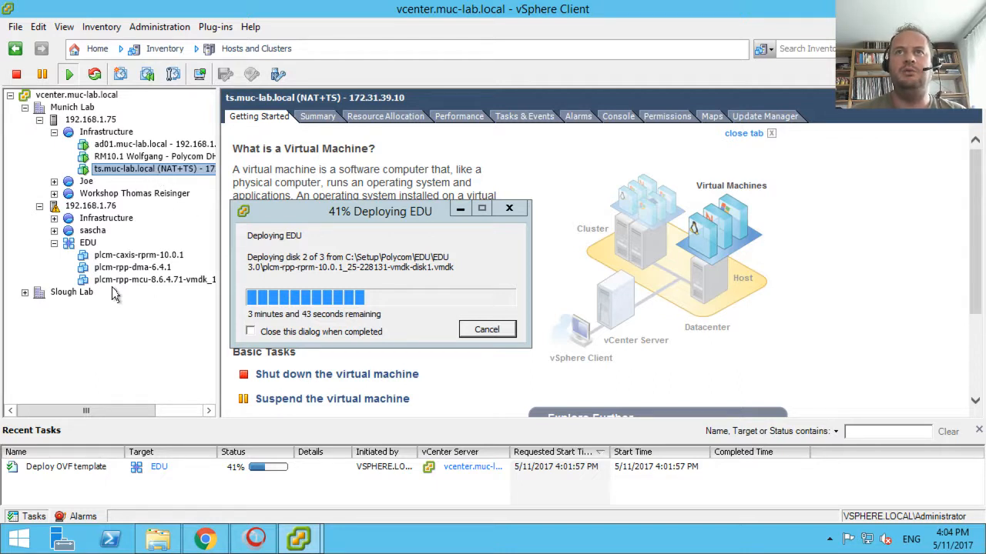
{"action": "left_click", "coordinate": [54, 133]}
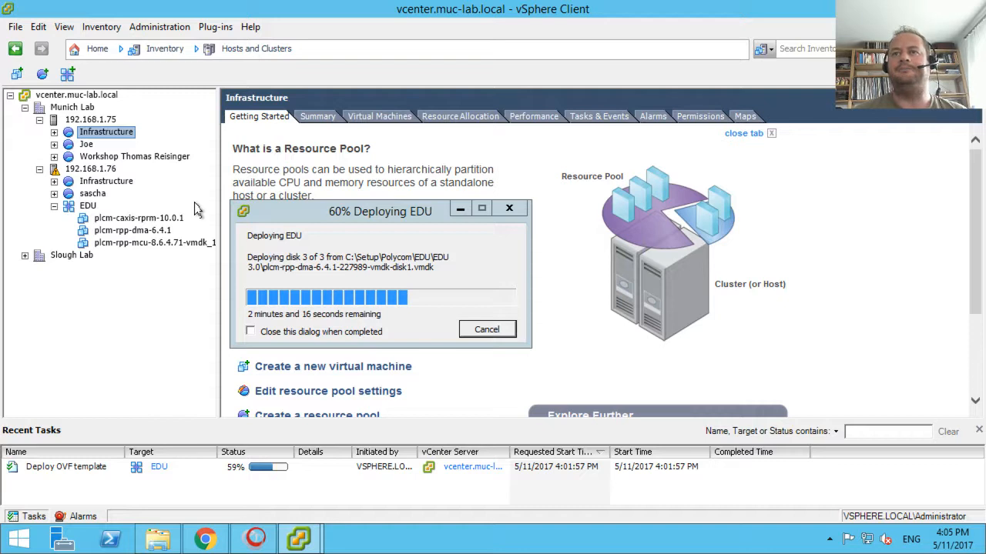
- Switch to the Express Deployment Utility and arrange its status window beside the EDU deployment progress dialog
{"action": "left_click", "coordinate": [250, 542]}
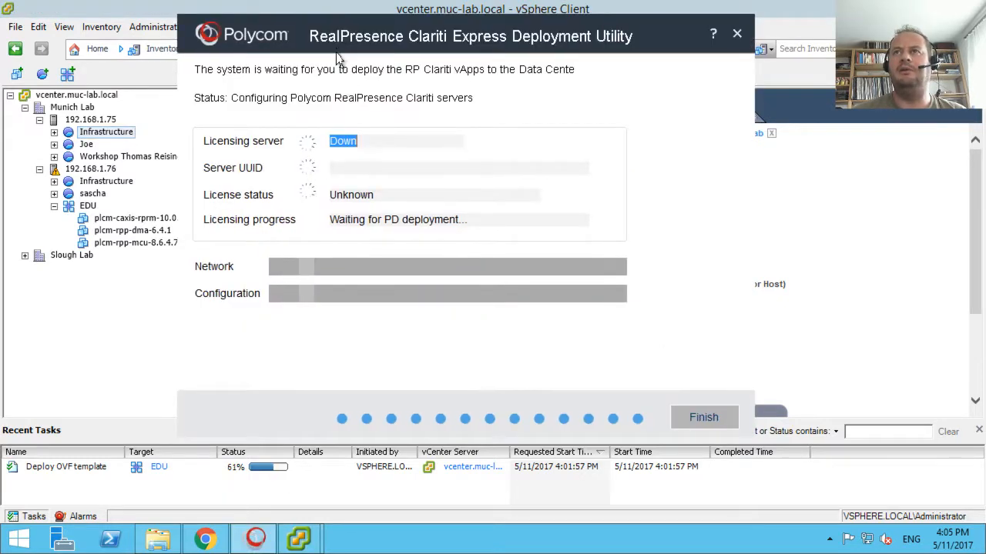
{"action": "left_click_drag", "start_coordinate": [360, 51], "coordinate": [523, 82]}
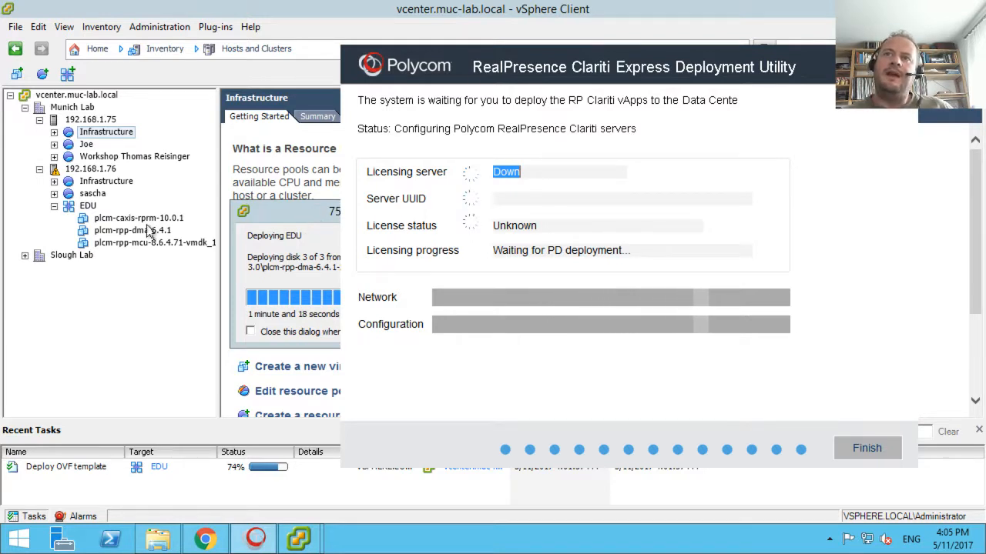
{"action": "left_click_drag", "start_coordinate": [281, 221], "coordinate": [148, 285]}
{"action": "left_click", "coordinate": [256, 539]}
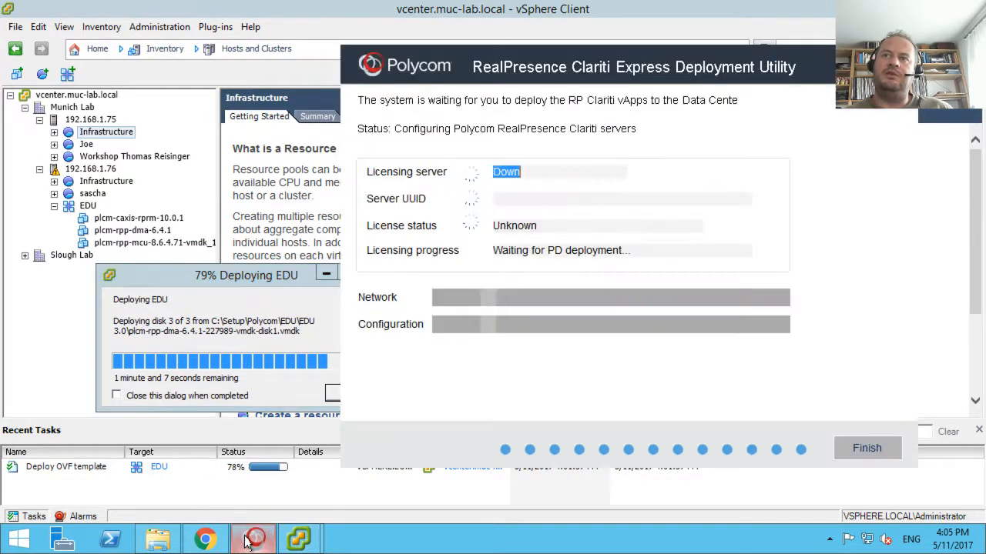
{"action": "left_click_drag", "start_coordinate": [424, 57], "coordinate": [447, 42]}
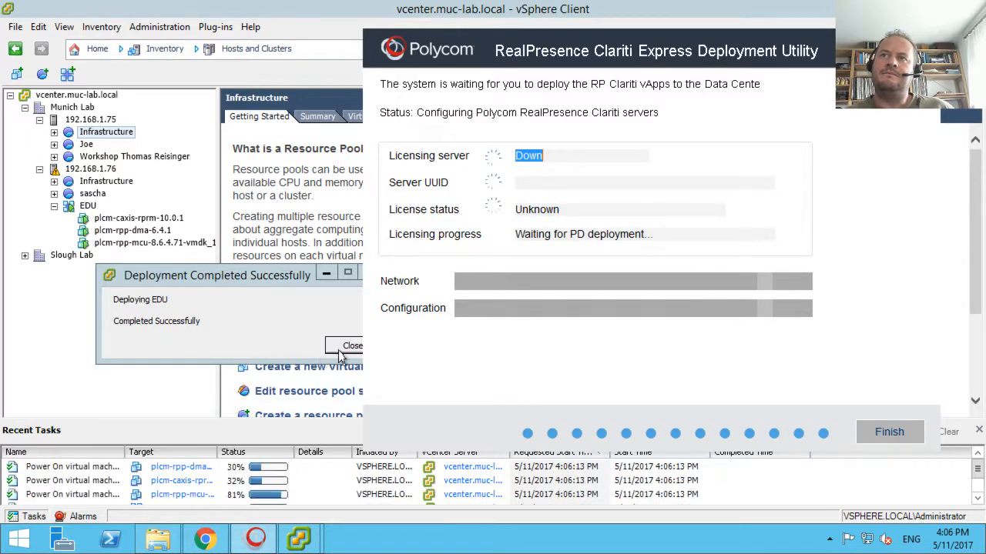
- Close the EDU deployment dialog and enlarge the recent tasks list to see the power-on tasks
{"action": "left_click", "coordinate": [351, 348]}
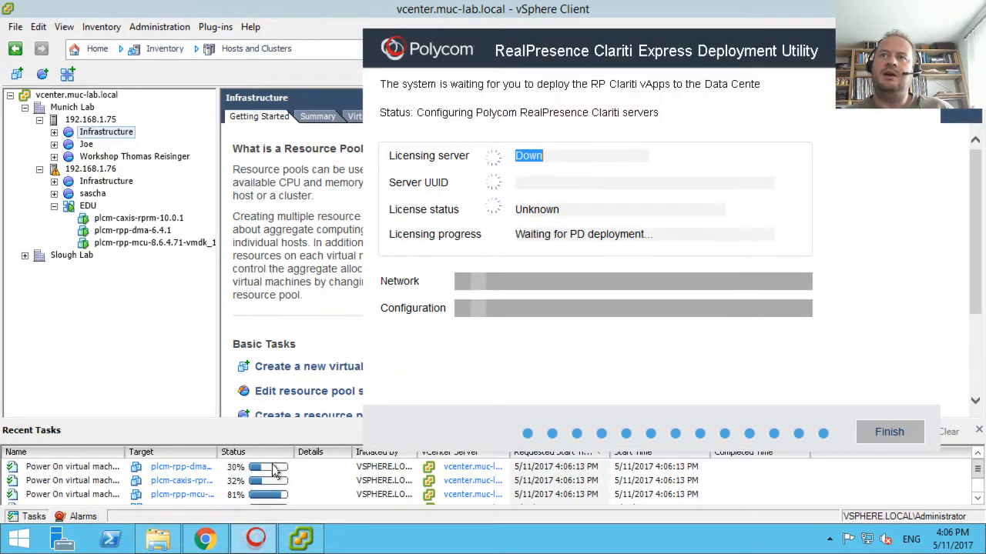
{"action": "left_click_drag", "start_coordinate": [193, 423], "coordinate": [199, 385]}
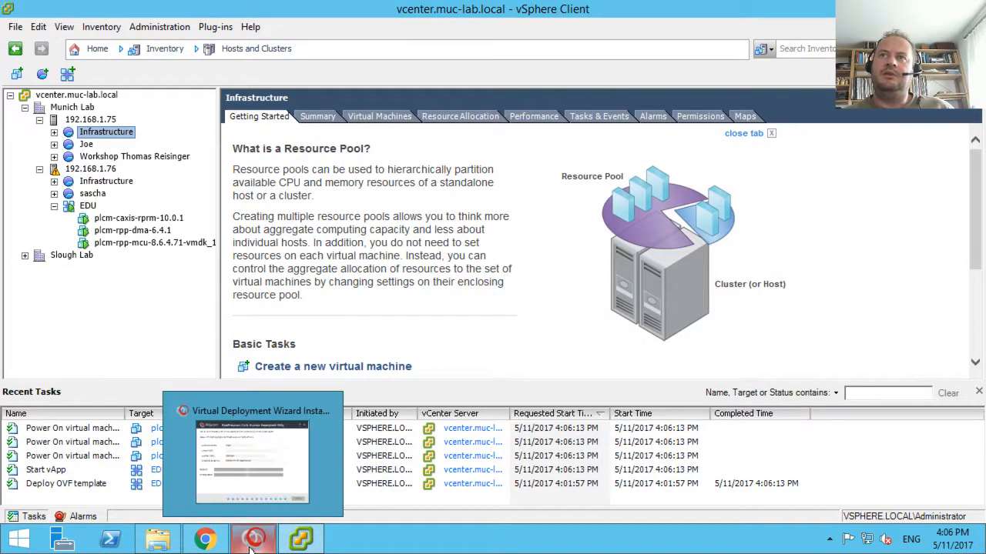
- View the console of the plcm-caxis-rprm-10.0.1 virtual machine to check its startup, and close the console
{"action": "left_click", "coordinate": [94, 170]}
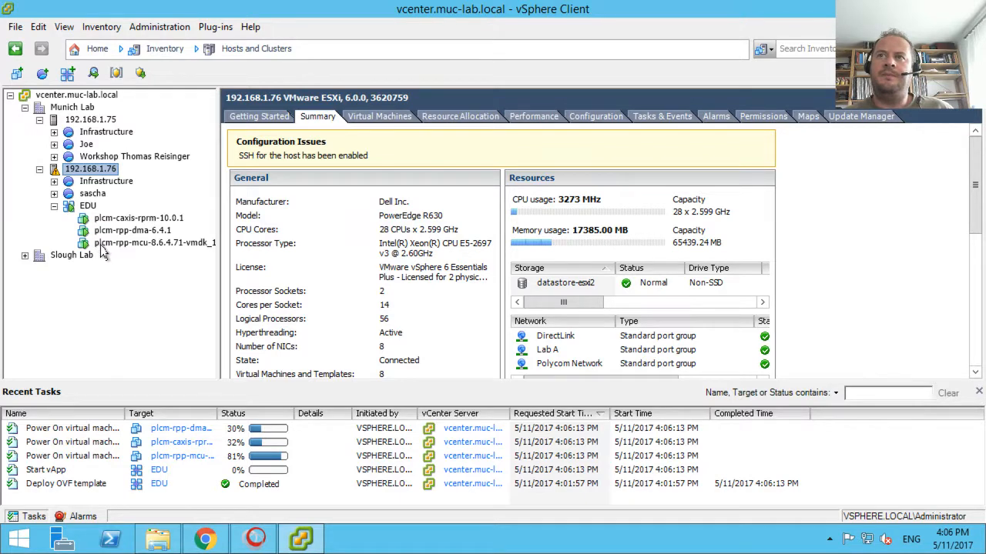
{"action": "left_click", "coordinate": [145, 220]}
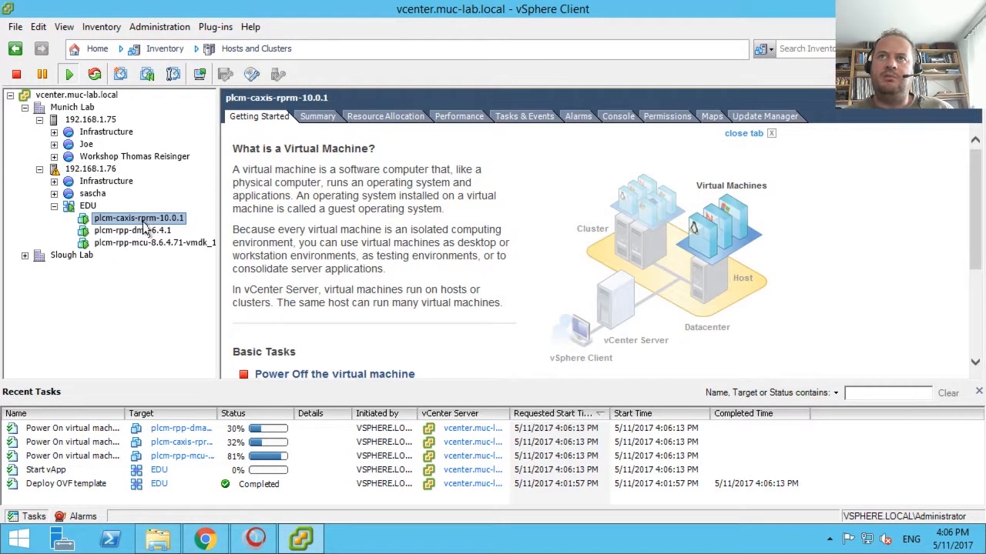
{"action": "left_click", "coordinate": [200, 75]}
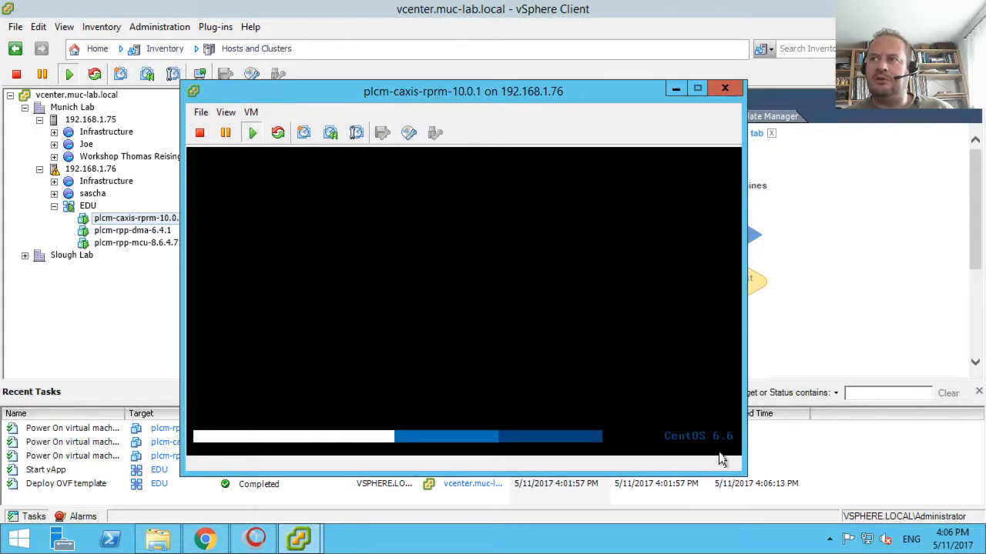
{"action": "left_click", "coordinate": [724, 89]}
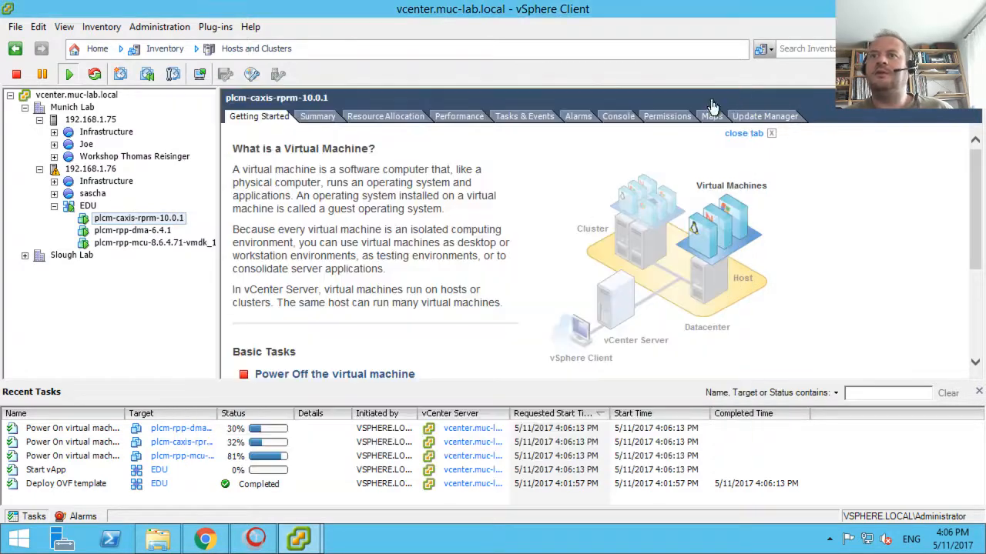
- Return to the Express Deployment Utility to monitor the licensing server, network and configuration status
{"action": "left_click", "coordinate": [253, 543]}
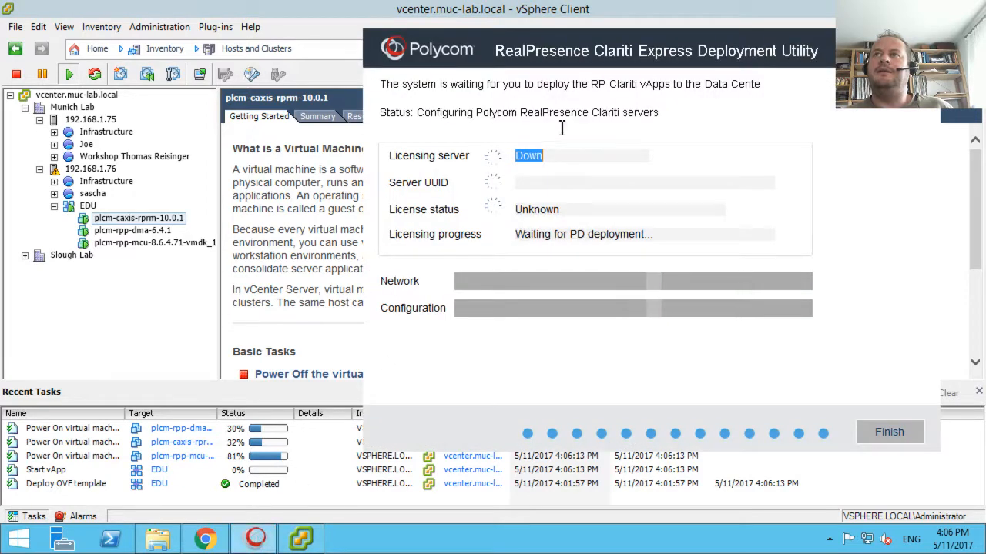
{"action": "left_click_drag", "start_coordinate": [555, 47], "coordinate": [526, 46]}
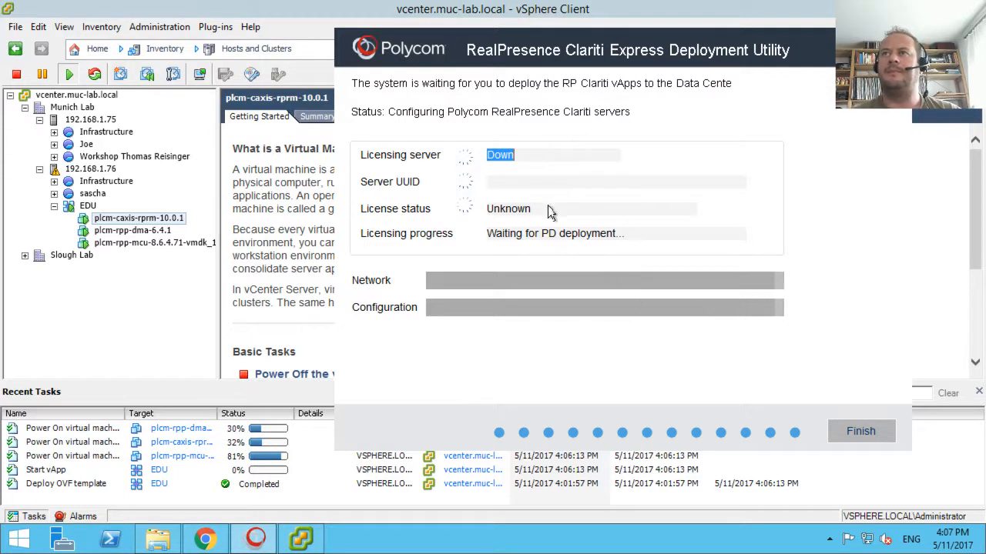
{"action": "left_click_drag", "start_coordinate": [521, 61], "coordinate": [514, 76]}
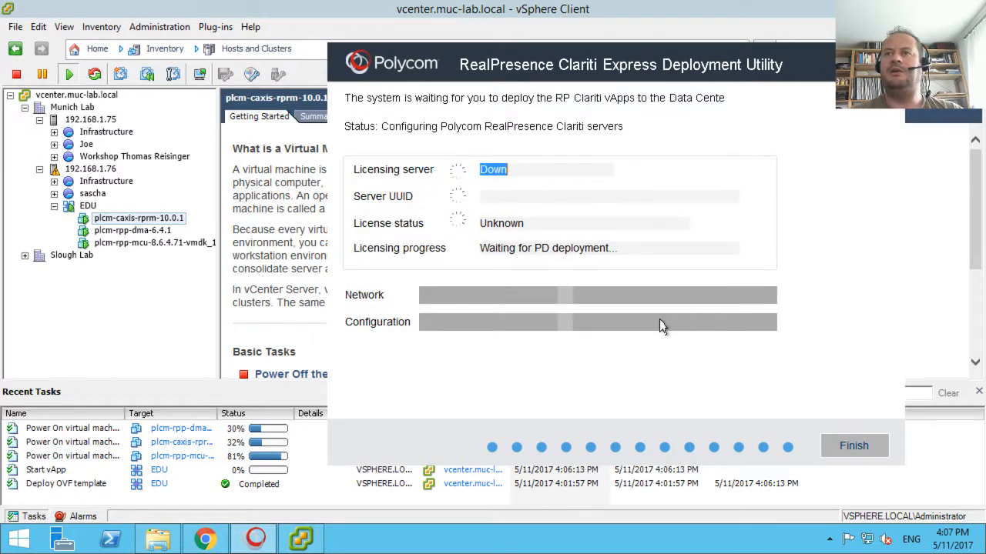
{"action": "mouse_move", "coordinate": [659, 320]}
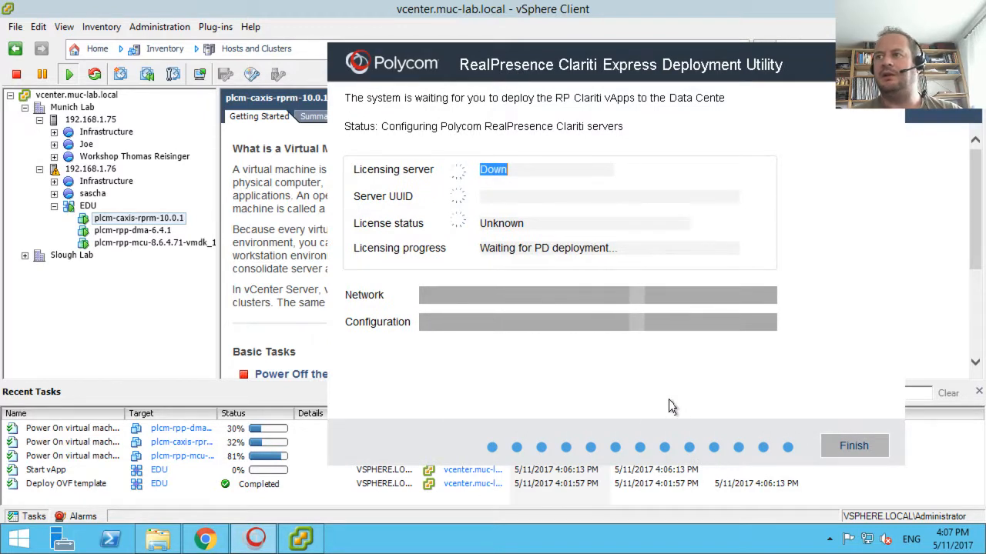